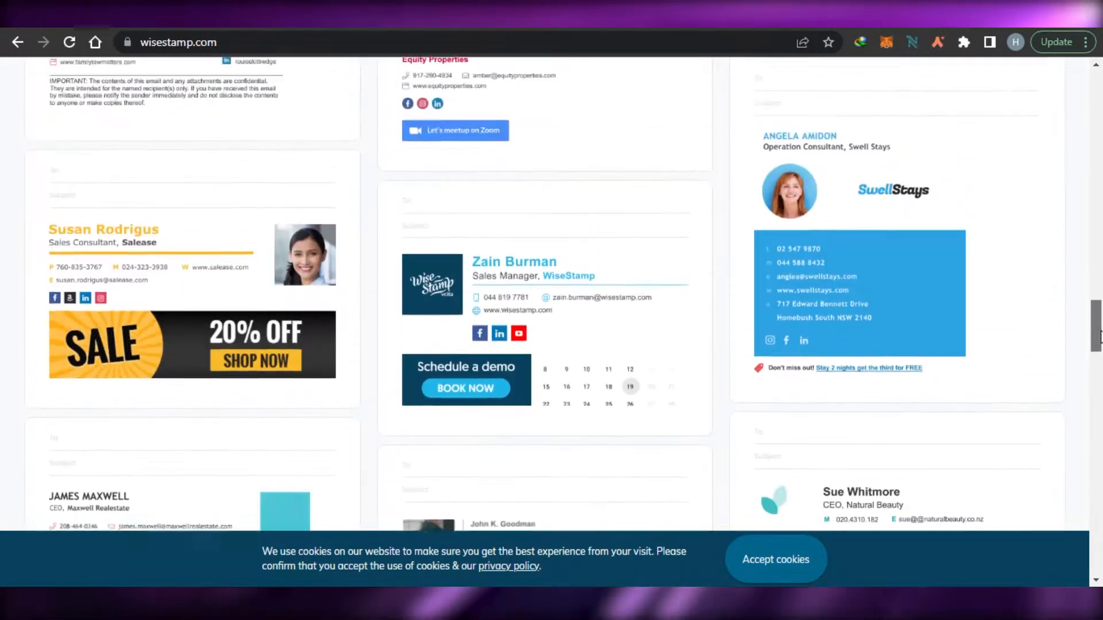
Log in to WiseStamp with Google, pick the account, and allow access.
{"action": "left_click_drag", "start_coordinate": [1100, 232], "coordinate": [1098, 92]}
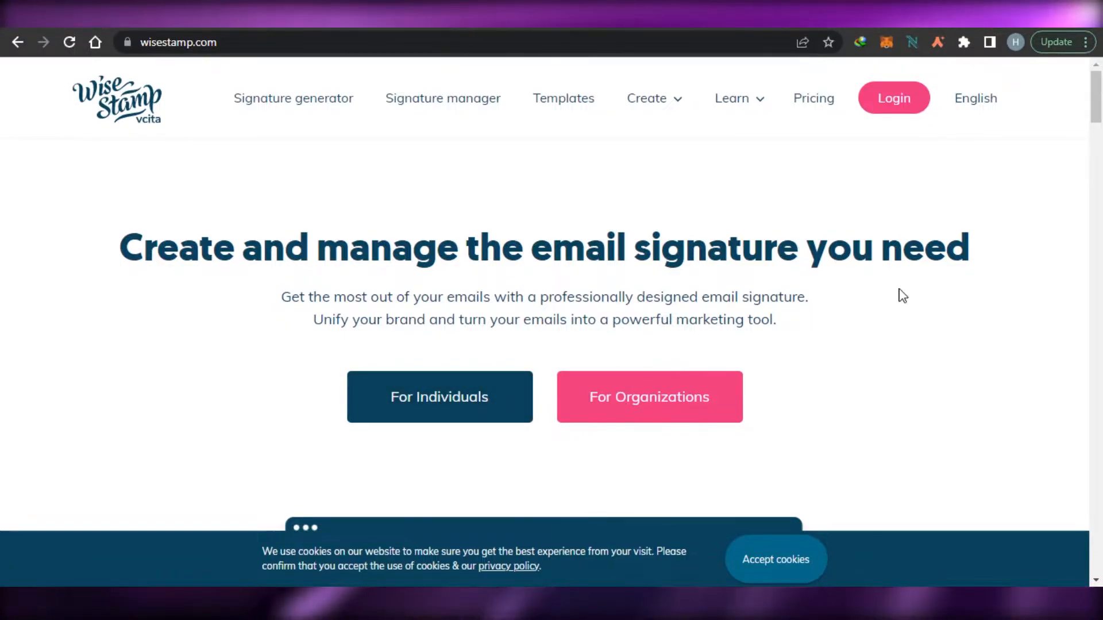
{"action": "mouse_move", "coordinate": [1098, 114]}
{"action": "left_mouse_down"}
{"action": "mouse_move", "coordinate": [1100, 424]}
{"action": "mouse_move", "coordinate": [1098, 105]}
{"action": "left_mouse_up"}
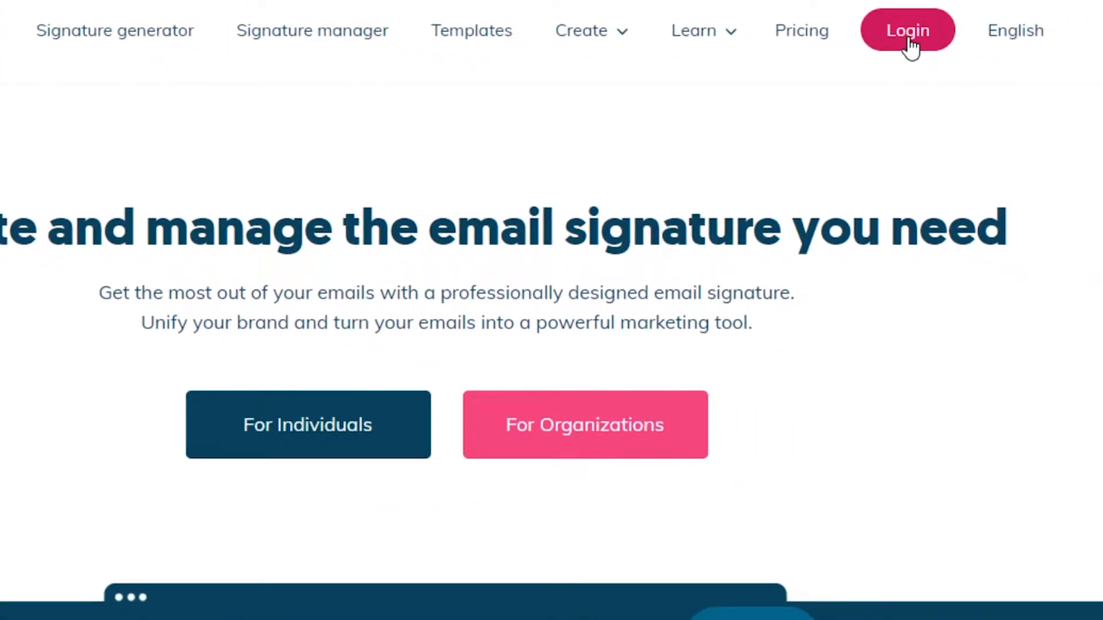
{"action": "left_click", "coordinate": [907, 37]}
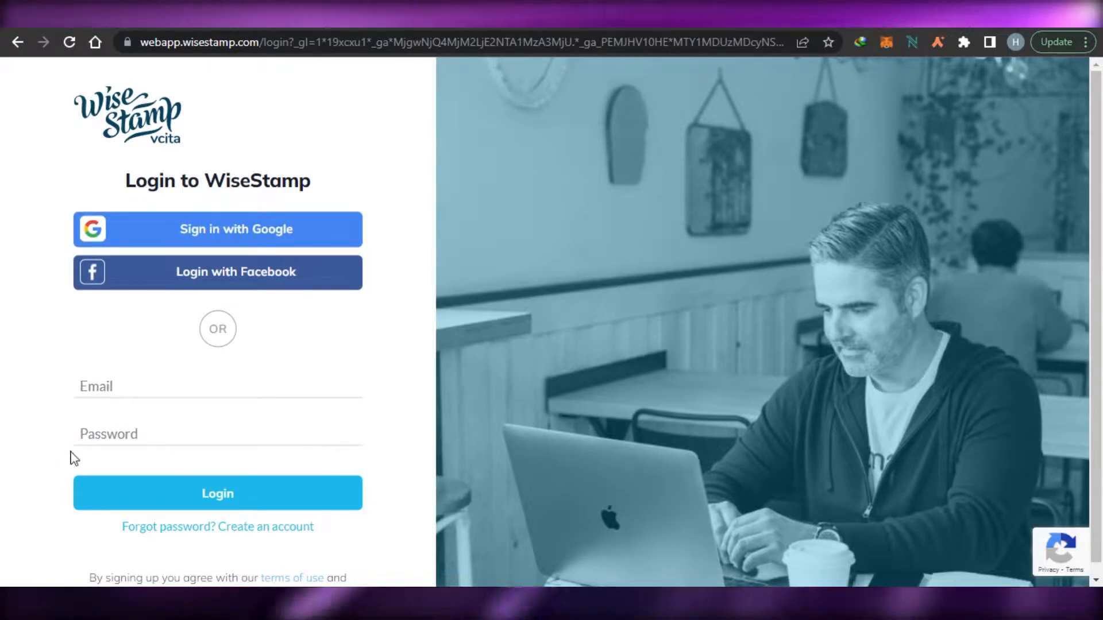
{"action": "left_click", "coordinate": [268, 220]}
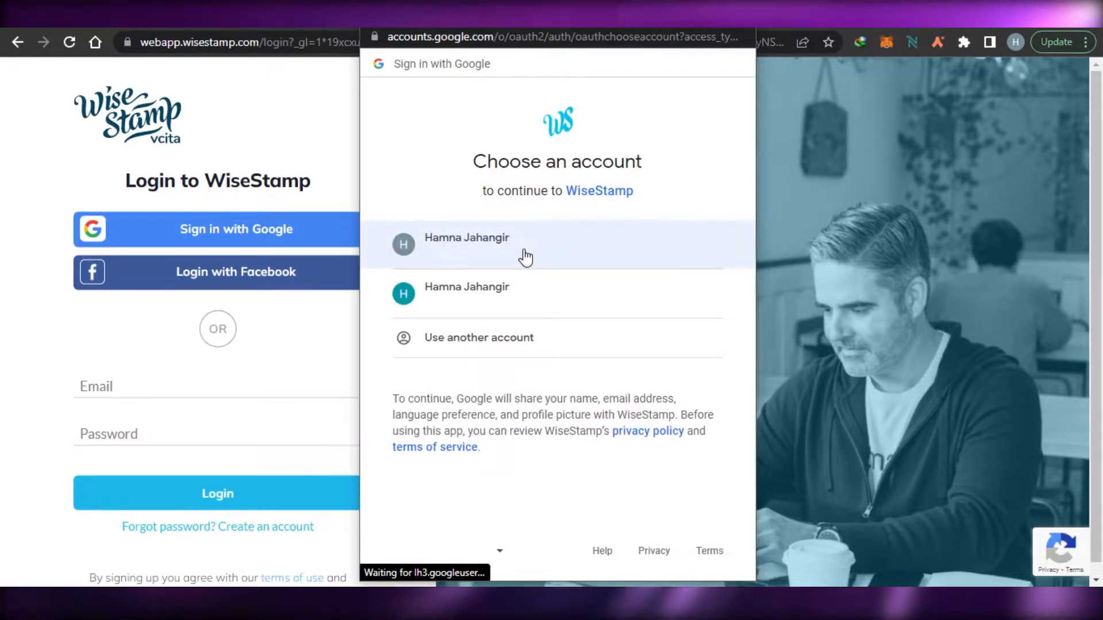
{"action": "left_click", "coordinate": [522, 253]}
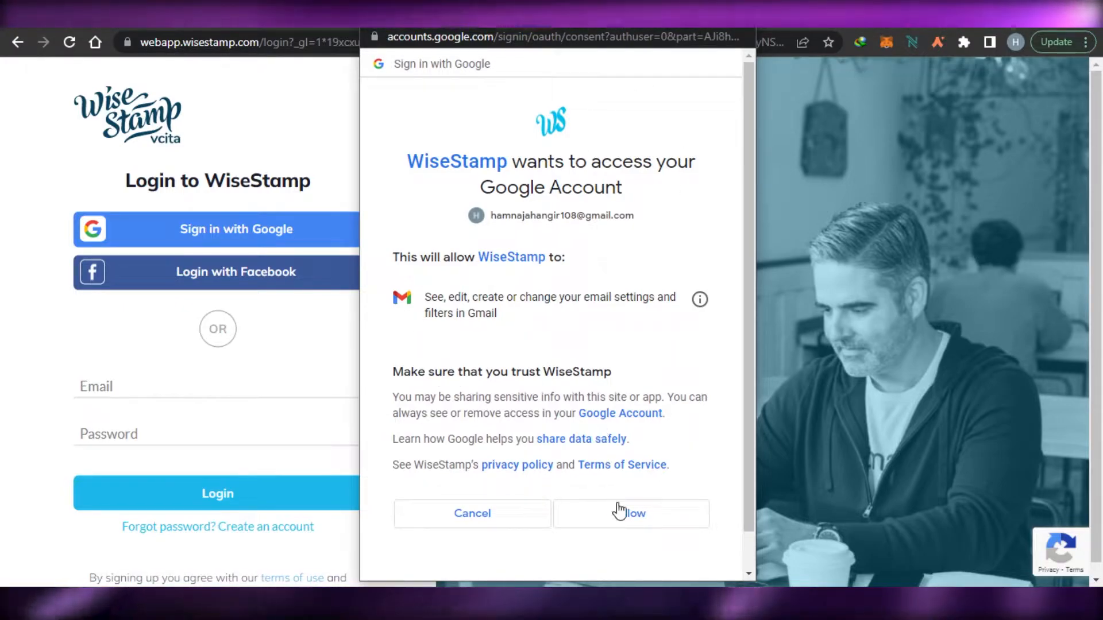
{"action": "left_click", "coordinate": [621, 515]}
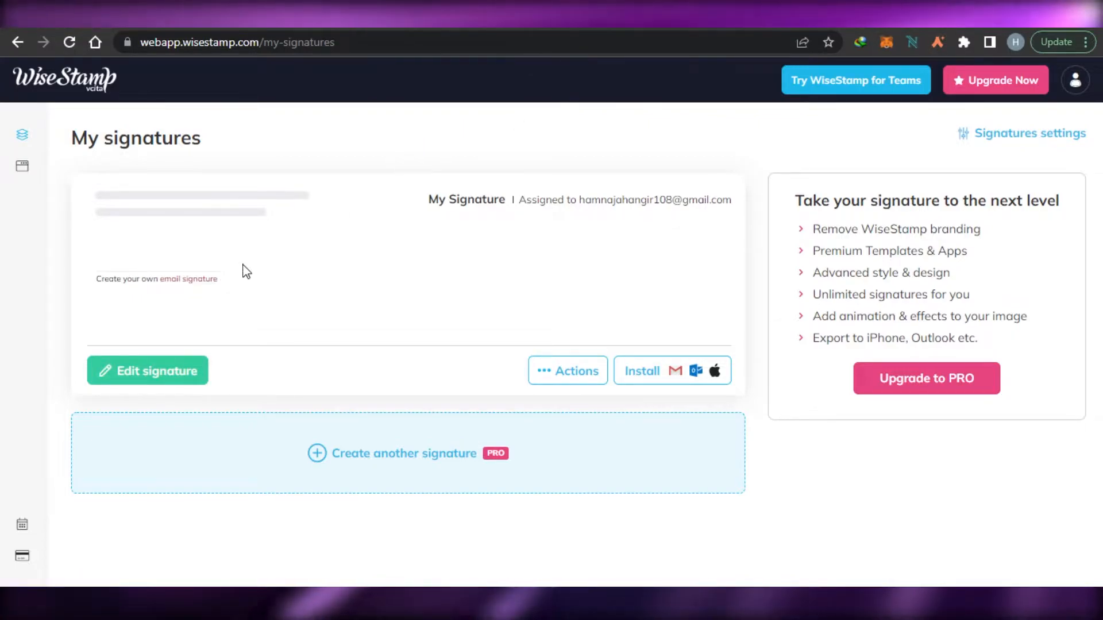
Expand the left sidebar and open Signature Editor for My Signature.
{"action": "mouse_move", "coordinate": [24, 141]}
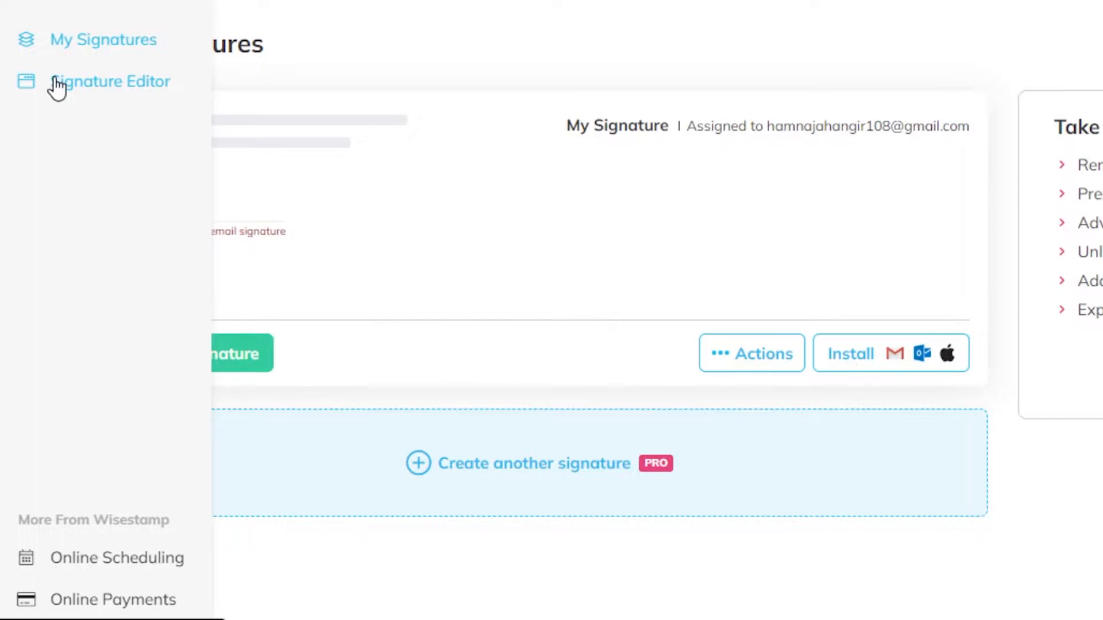
{"action": "left_click", "coordinate": [57, 86]}
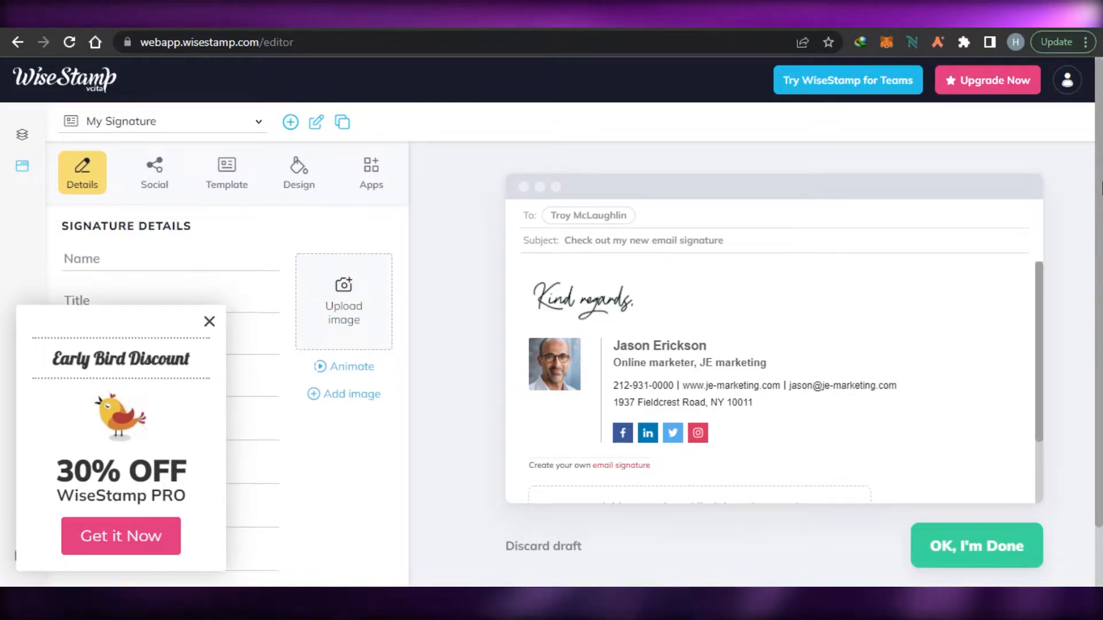
Close the Early Bird offer and keep My Signature selected in the signature list.
{"action": "left_click", "coordinate": [209, 322]}
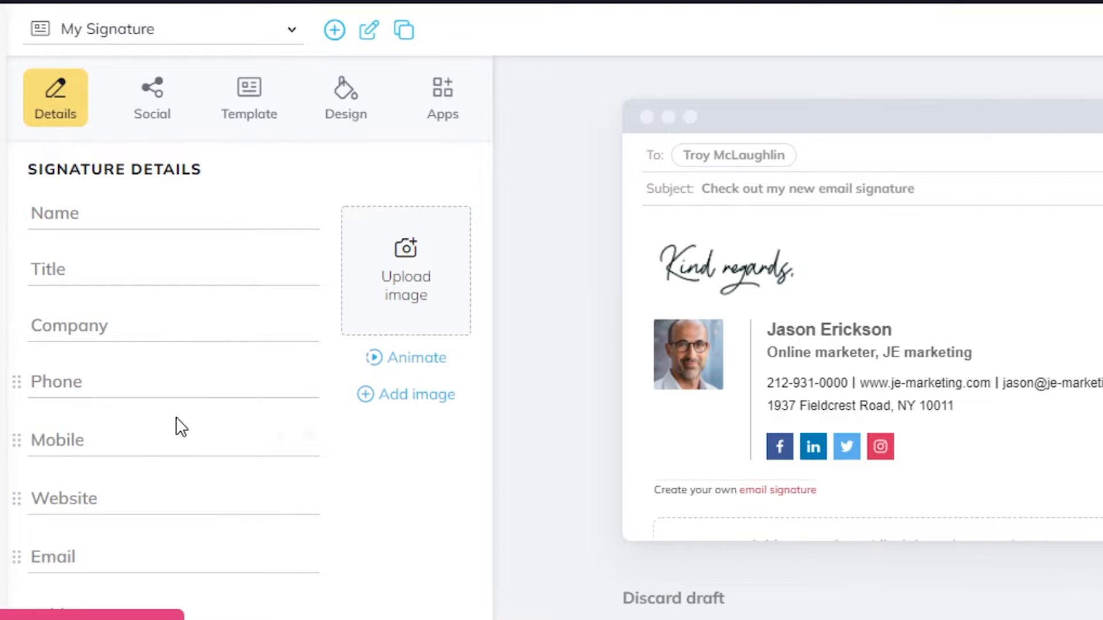
{"action": "left_click", "coordinate": [294, 31]}
{"action": "left_click", "coordinate": [165, 99]}
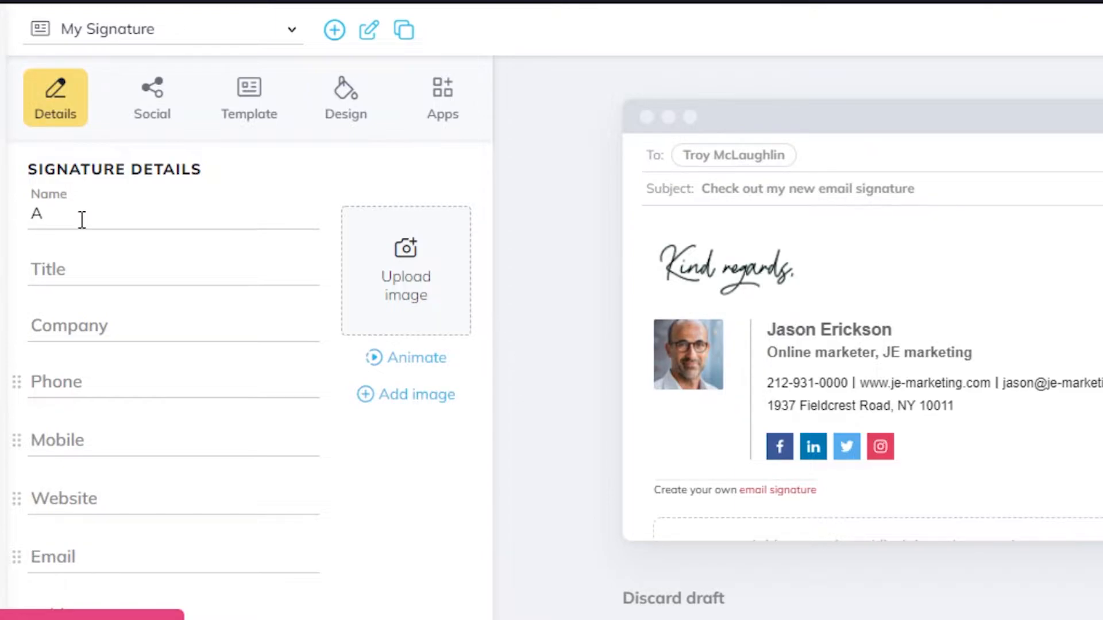
Enter the name, title Media Manager without 'TSG', and company The social guide.
{"action": "type", "text": "lex"}
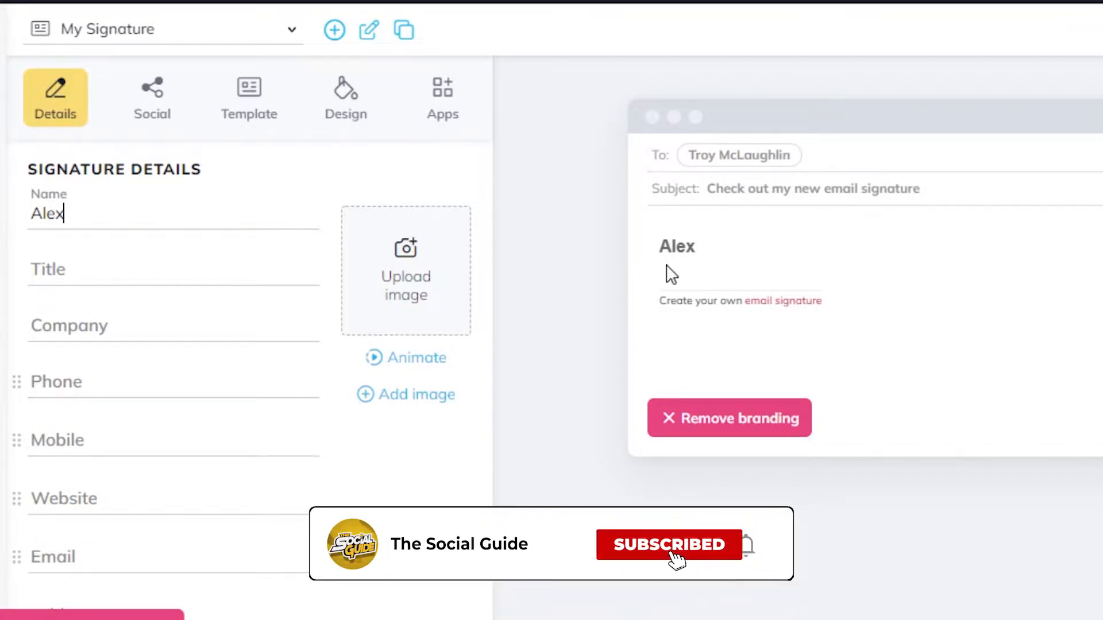
{"action": "left_click_drag", "start_coordinate": [662, 245], "coordinate": [728, 242]}
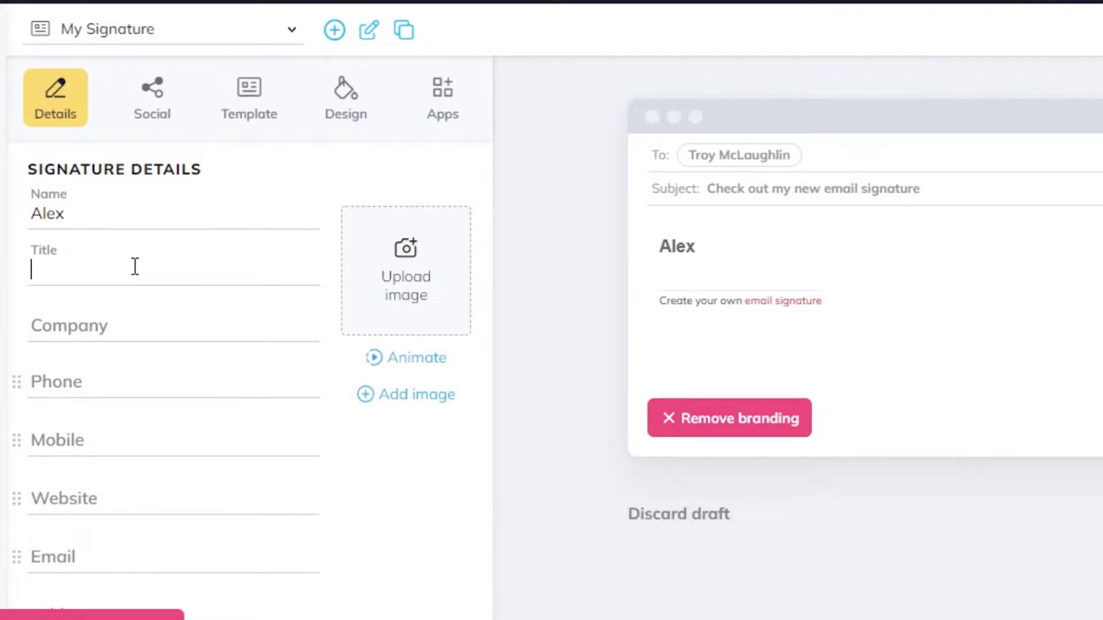
{"action": "type", "text": "Media Manager TSG"}
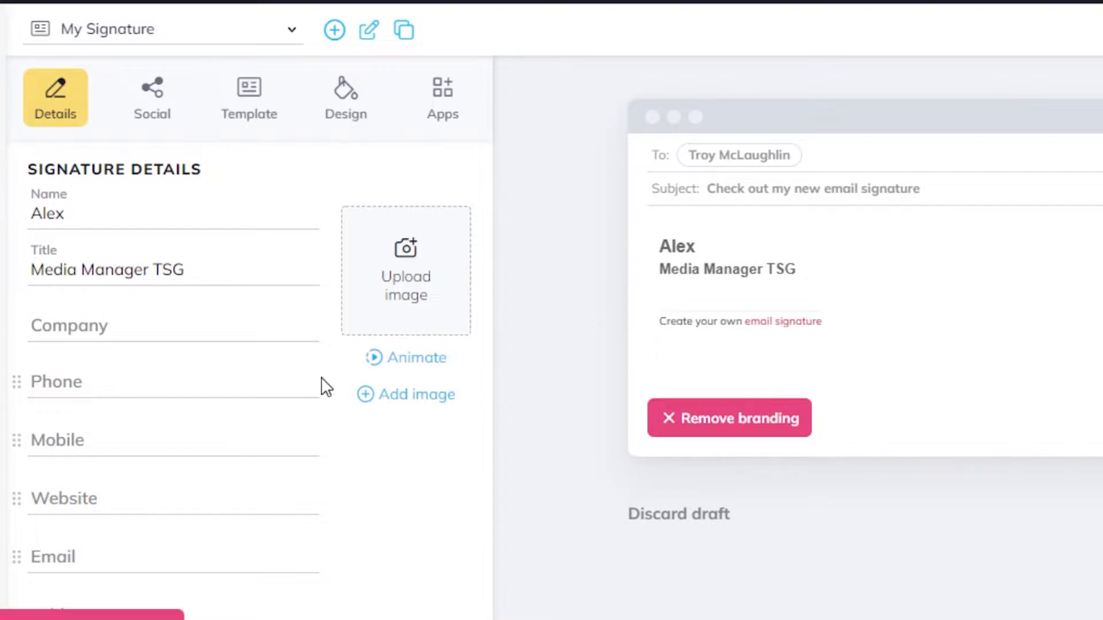
{"action": "left_click", "coordinate": [141, 341]}
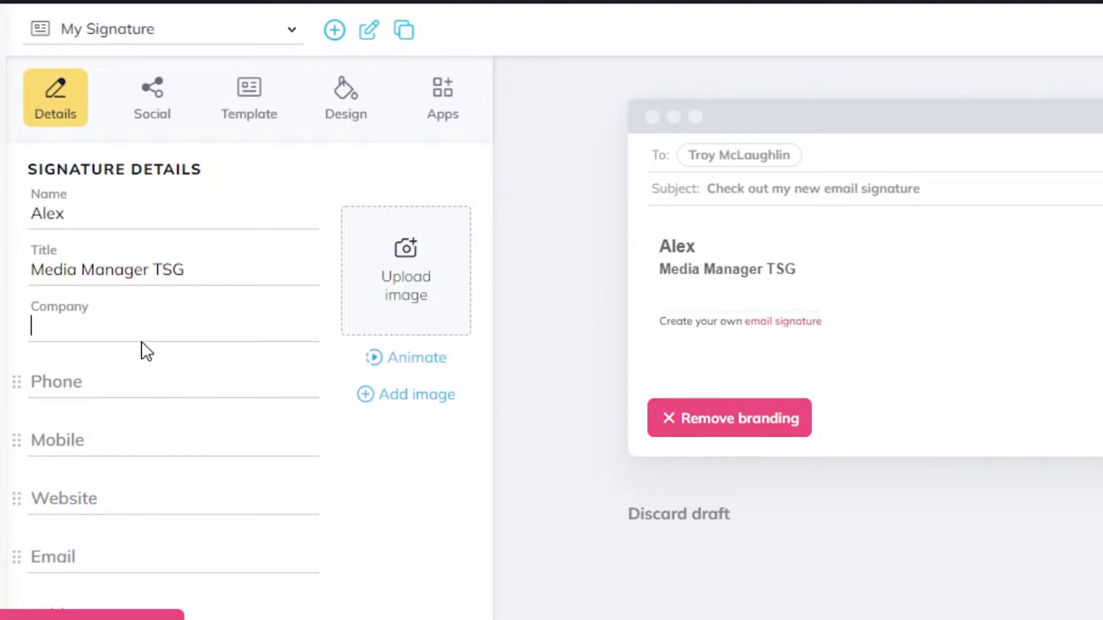
{"action": "type", "text": "The s"}
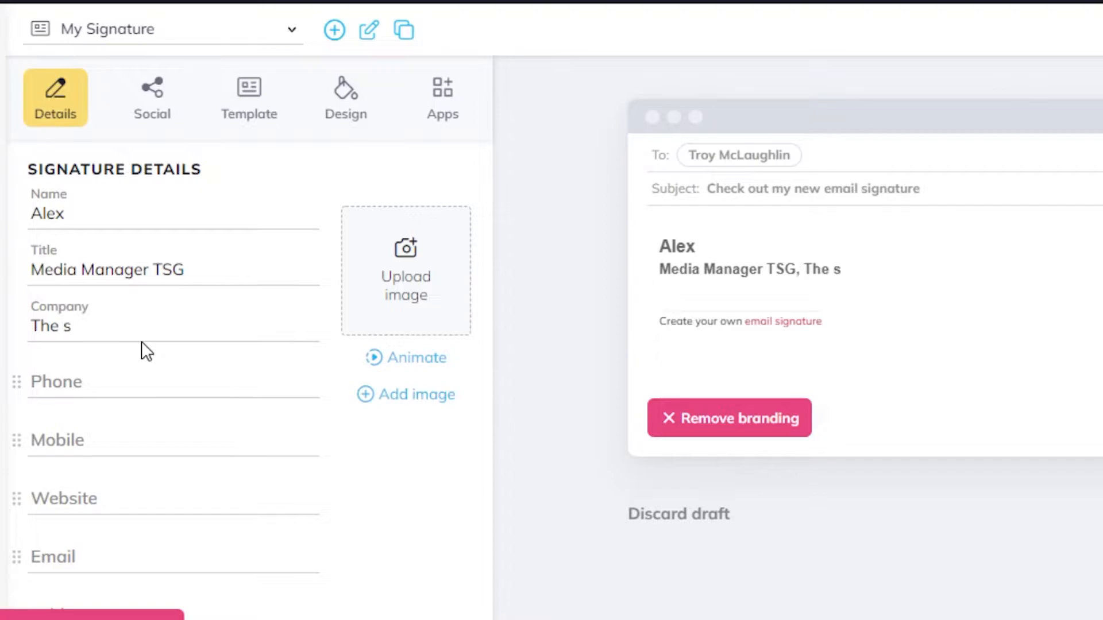
{"action": "type", "text": "ocial guide"}
{"action": "key", "text": "shift+Tab"}
{"action": "key", "text": "End"}
{"action": "key", "text": "BackSpace"}
{"action": "key", "text": "BackSpace"}
{"action": "key", "text": "BackSpace"}
{"action": "key", "text": "BackSpace"}
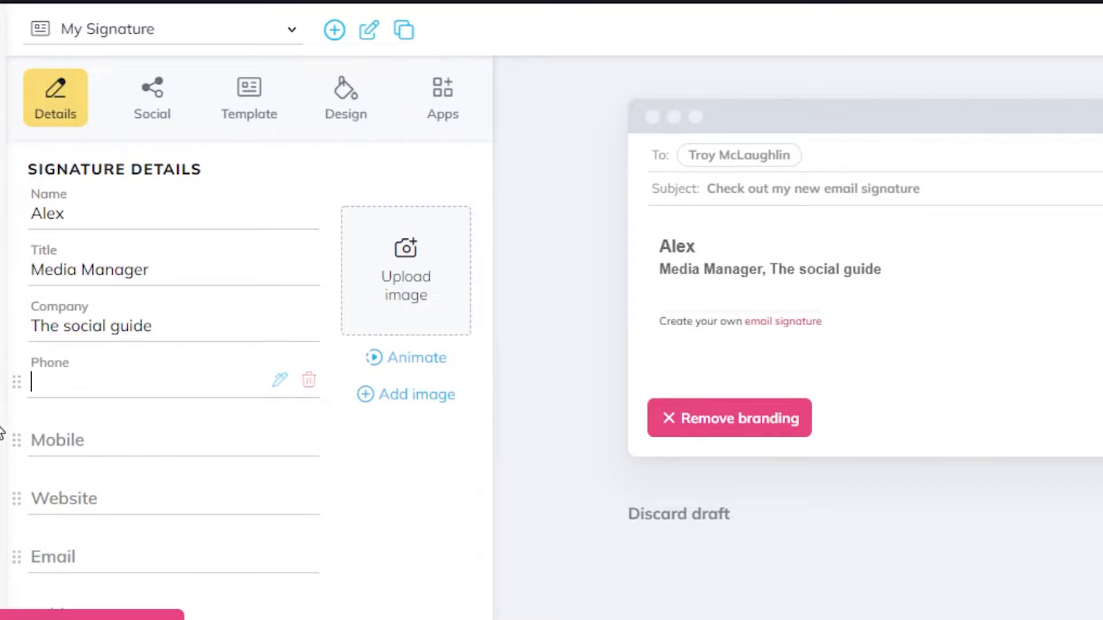
{"action": "left_click", "coordinate": [59, 506]}
{"action": "type", "text": "www.thesocialguide.com"}
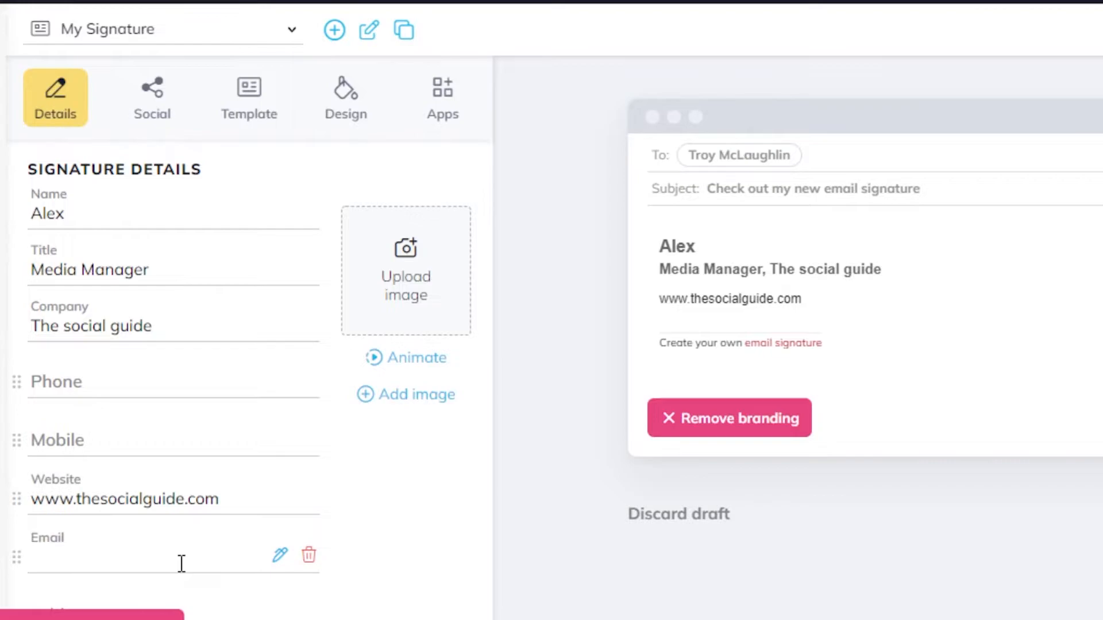
{"action": "key", "text": "ctrl+v"}
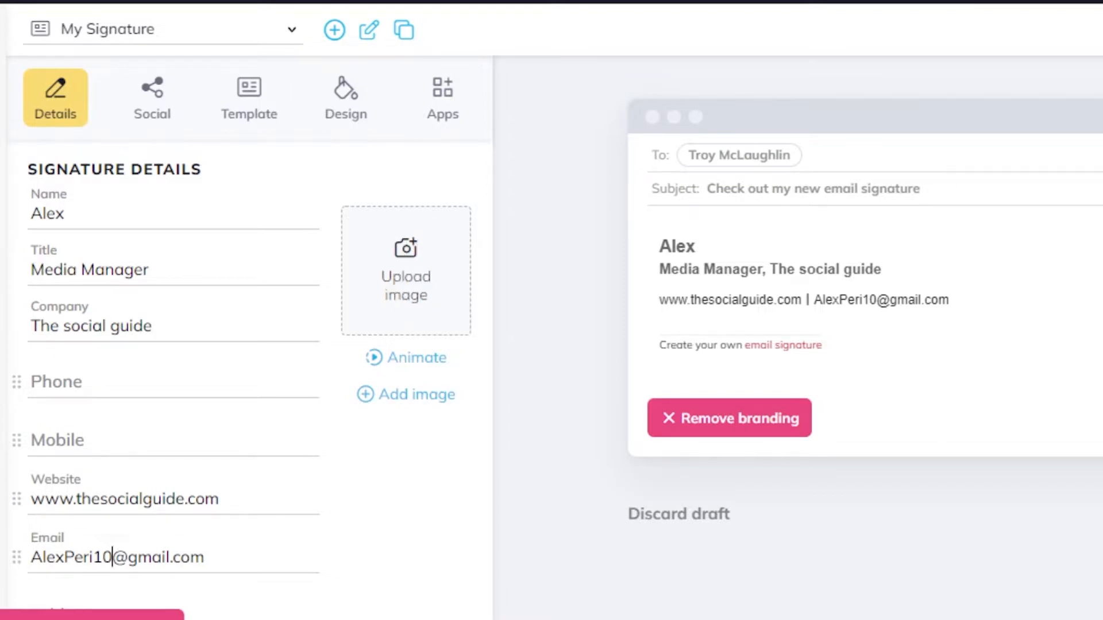
{"action": "scroll", "coordinate": [247, 345], "scroll_direction": "down", "scroll_amount": 2}
{"action": "scroll", "coordinate": [247, 345], "scroll_direction": "up", "scroll_amount": 2}
{"action": "scroll", "coordinate": [247, 345], "scroll_direction": "down", "scroll_amount": 2}
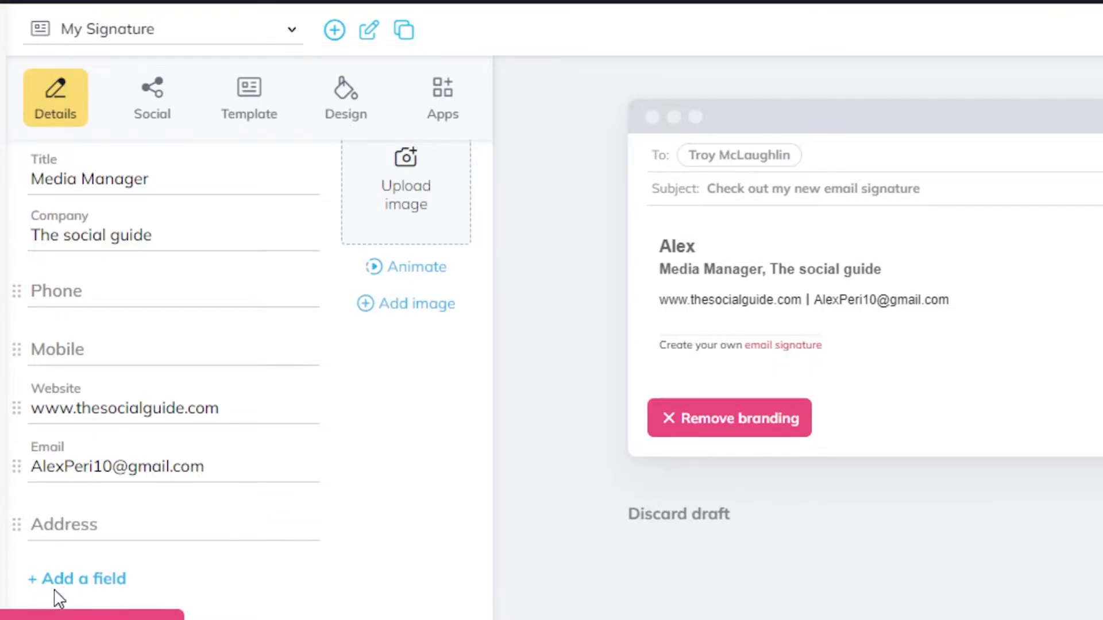
Add a new field labelled Skype to the signature details.
{"action": "left_click", "coordinate": [74, 580]}
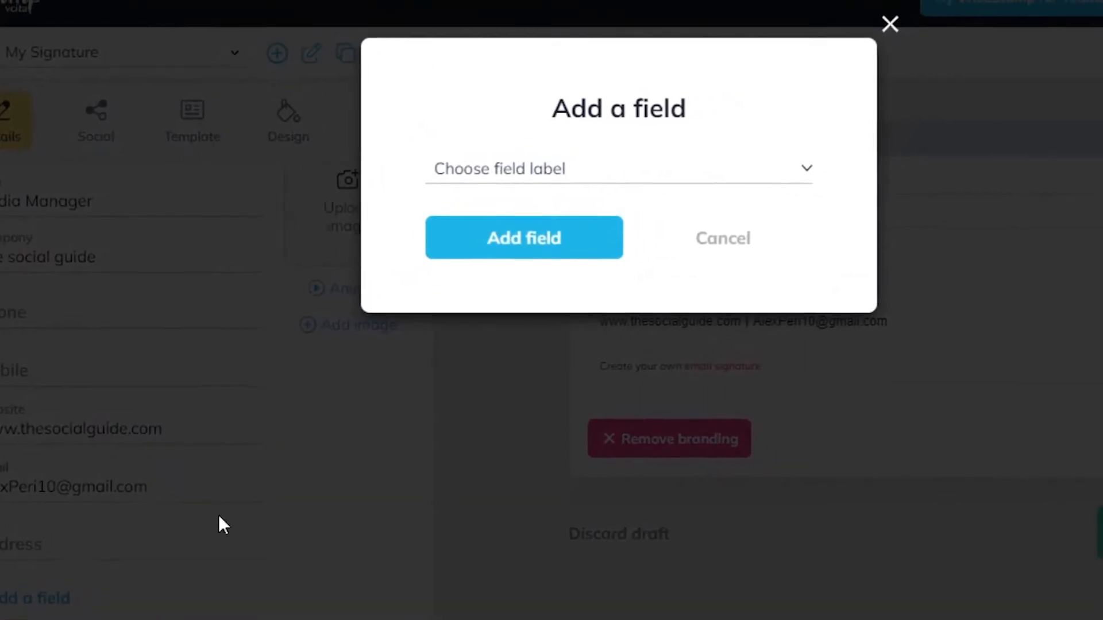
{"action": "left_click", "coordinate": [547, 201]}
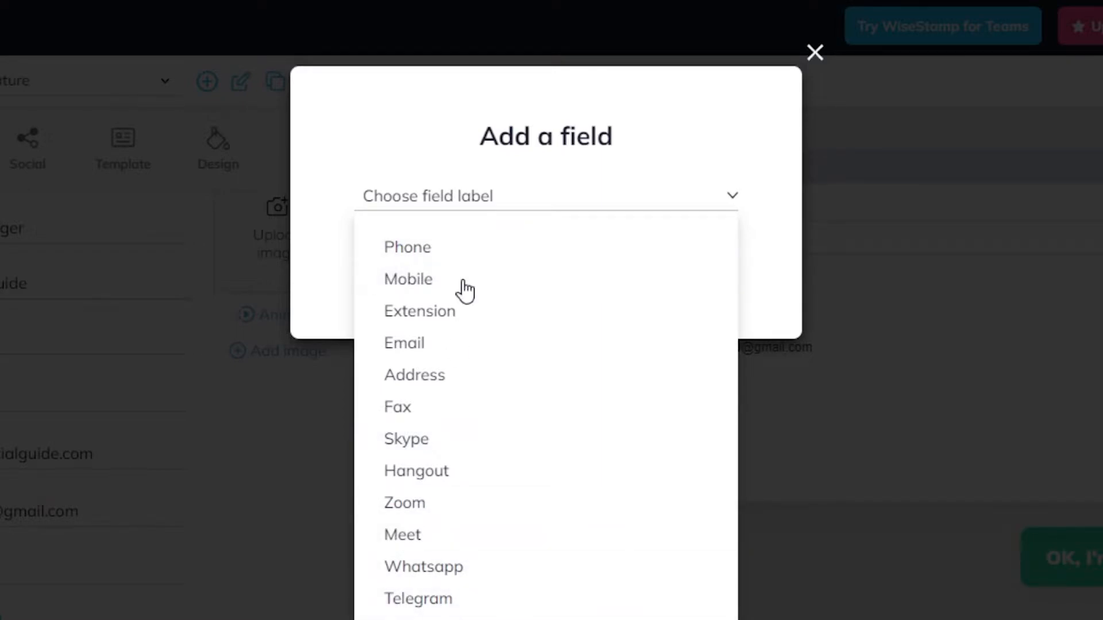
{"action": "left_click", "coordinate": [763, 104]}
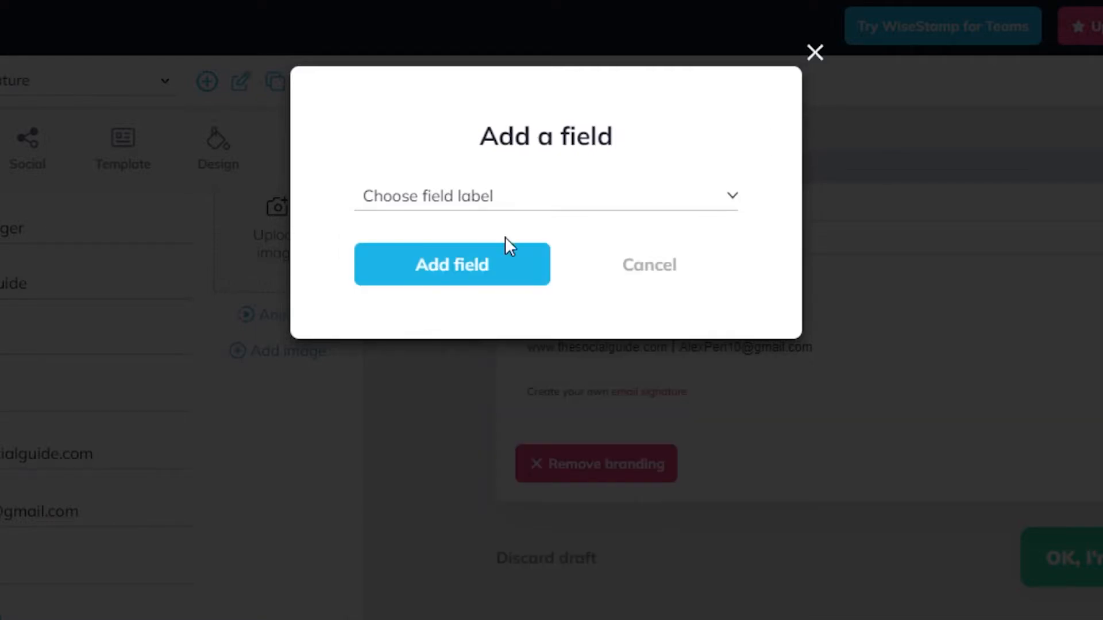
{"action": "left_click", "coordinate": [453, 201]}
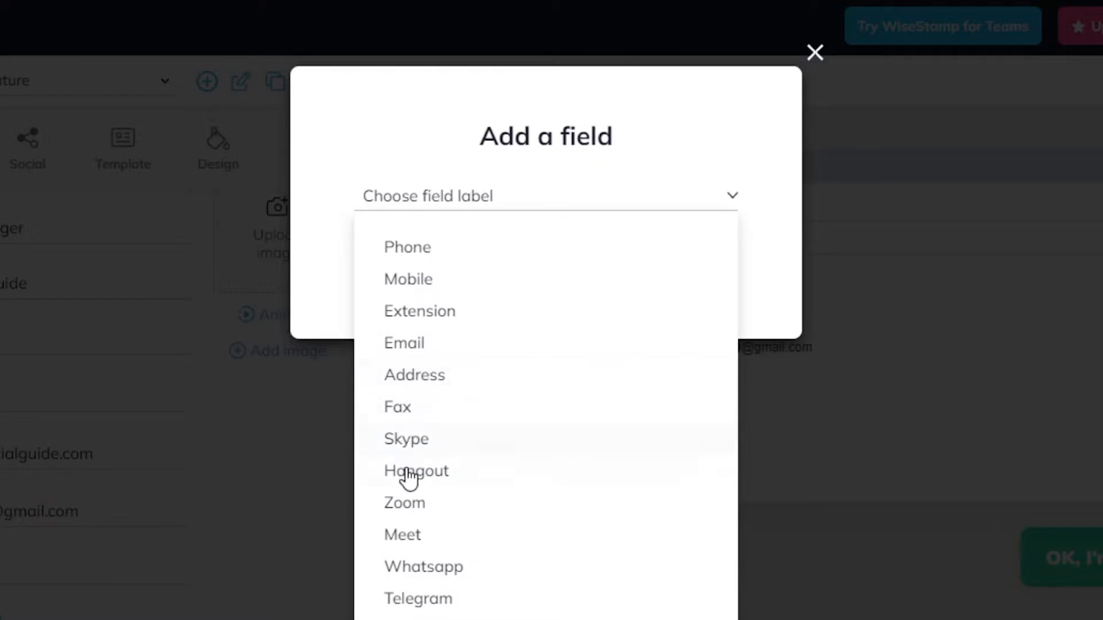
{"action": "left_click", "coordinate": [409, 439]}
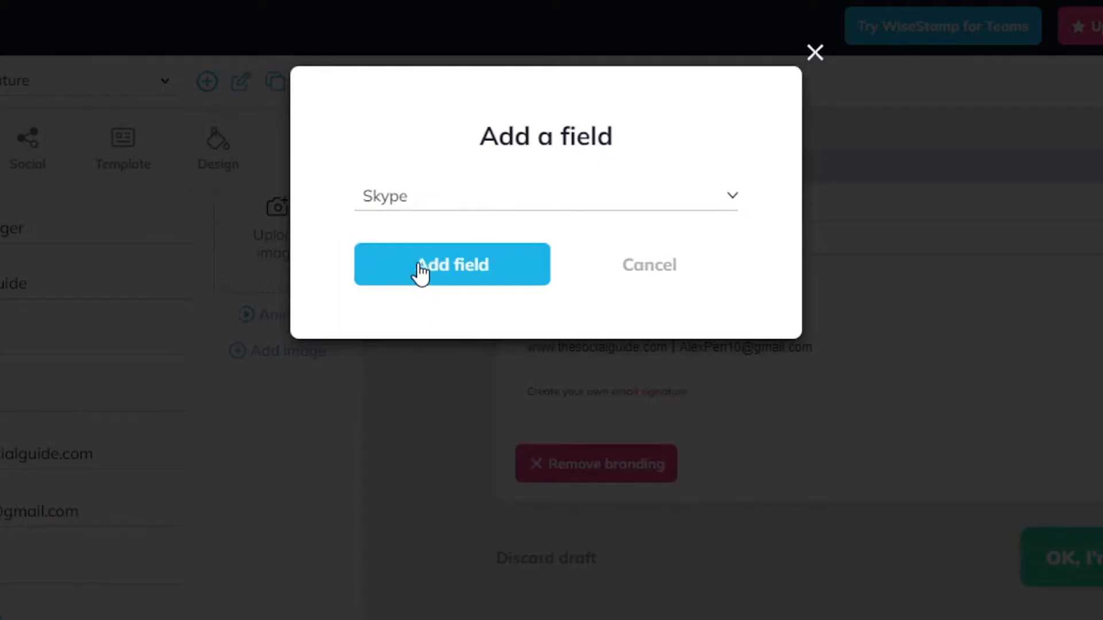
{"action": "left_click", "coordinate": [421, 270]}
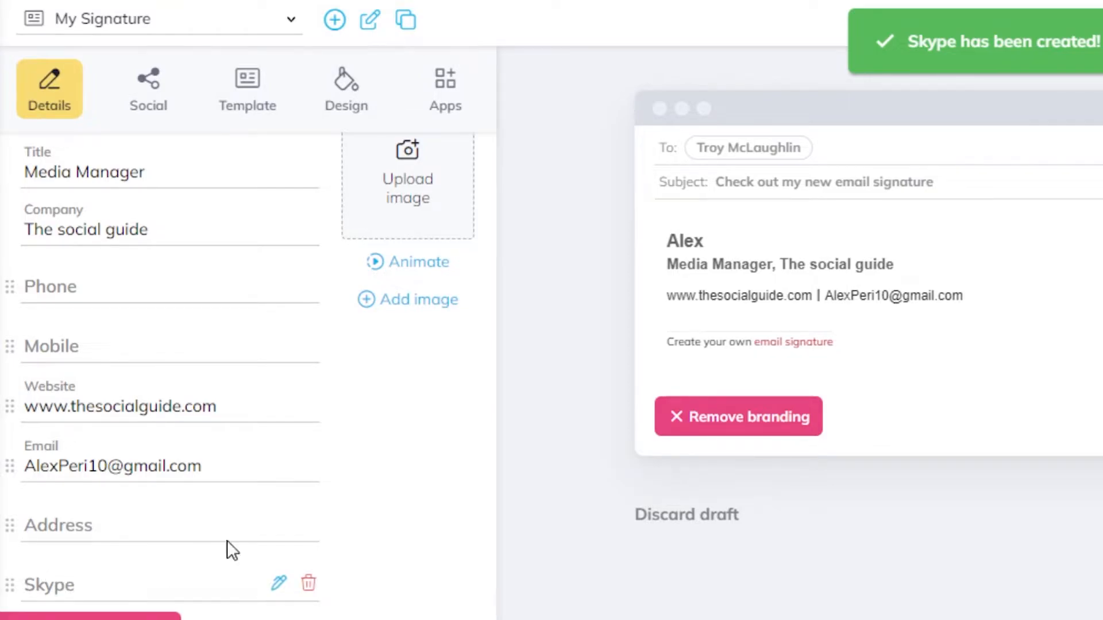
Keep the Skype label unchanged, delete the Address field, and switch to the Social tab.
{"action": "left_click", "coordinate": [280, 584]}
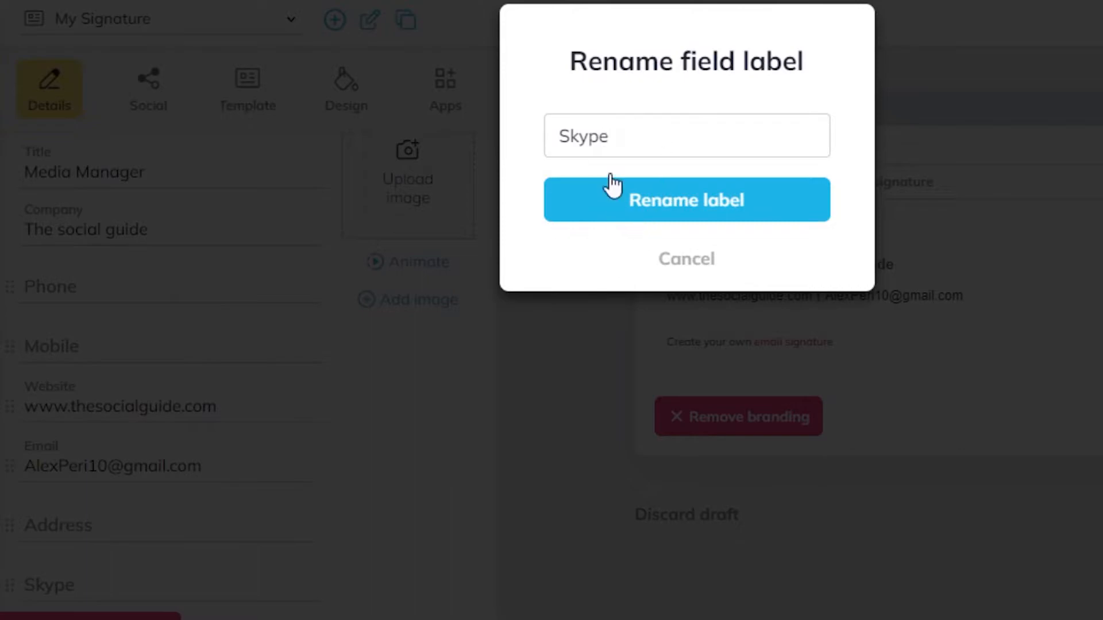
{"action": "left_click", "coordinate": [884, 11]}
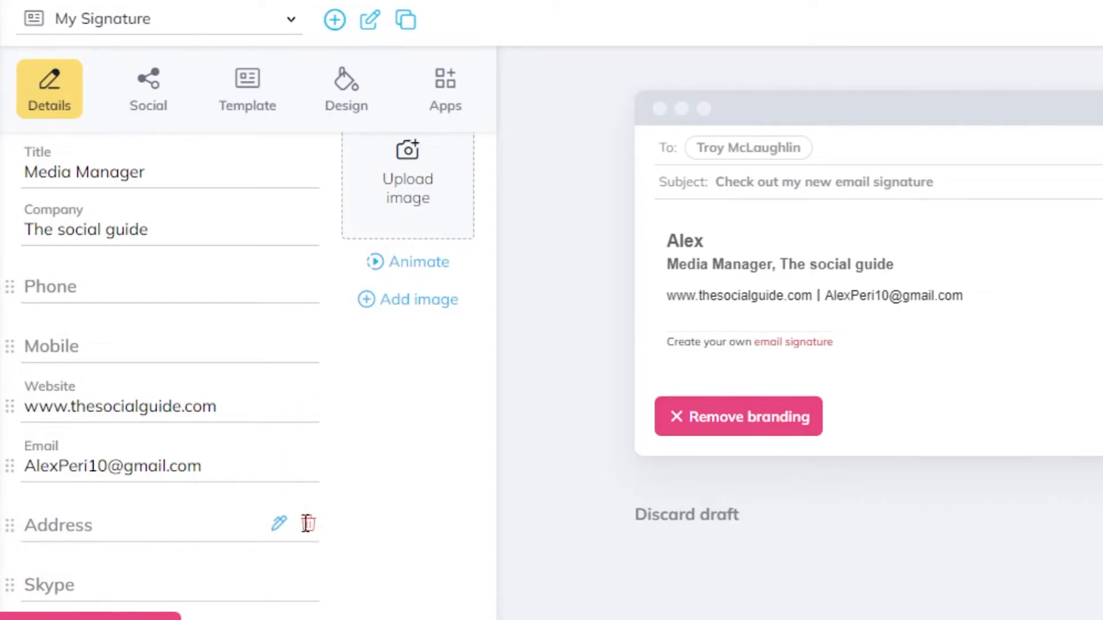
{"action": "left_click", "coordinate": [307, 524]}
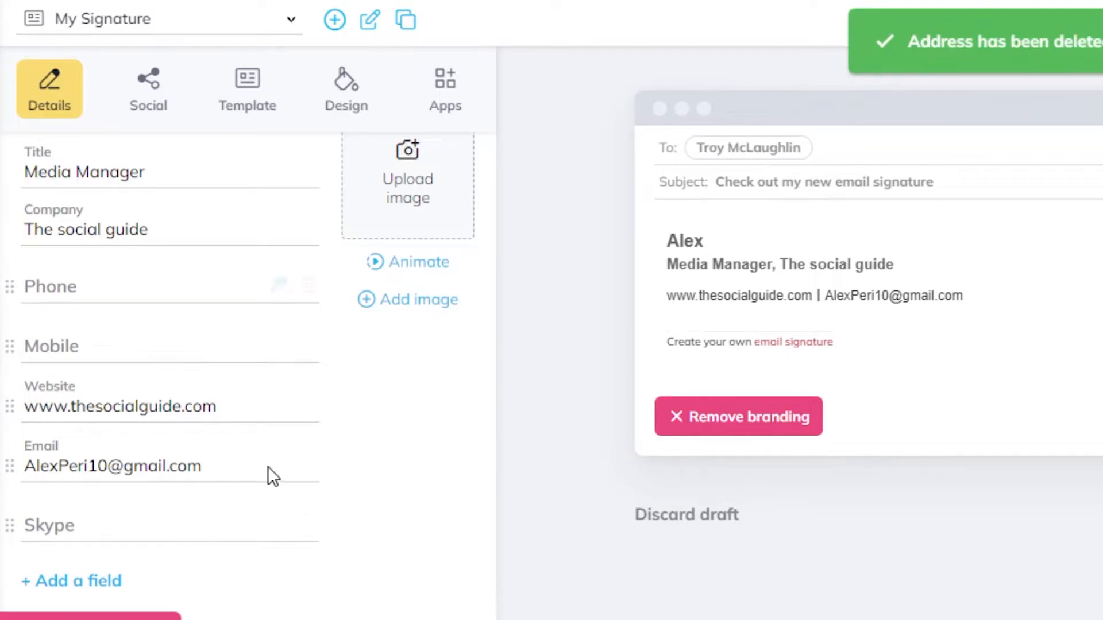
{"action": "scroll", "coordinate": [173, 345], "scroll_direction": "up", "scroll_amount": 2}
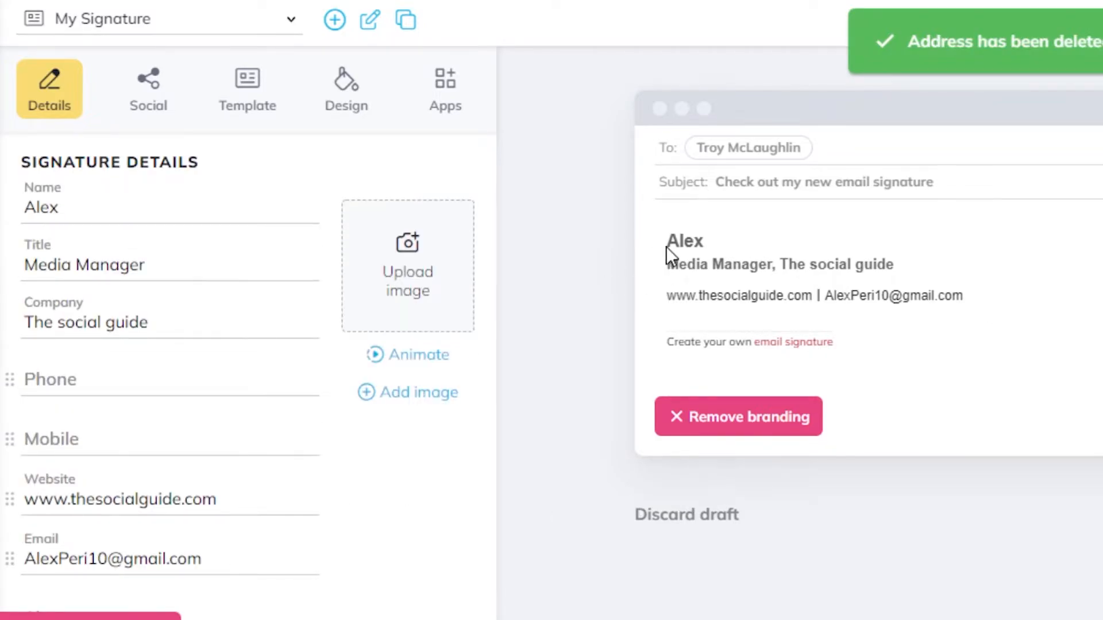
{"action": "left_click", "coordinate": [149, 87]}
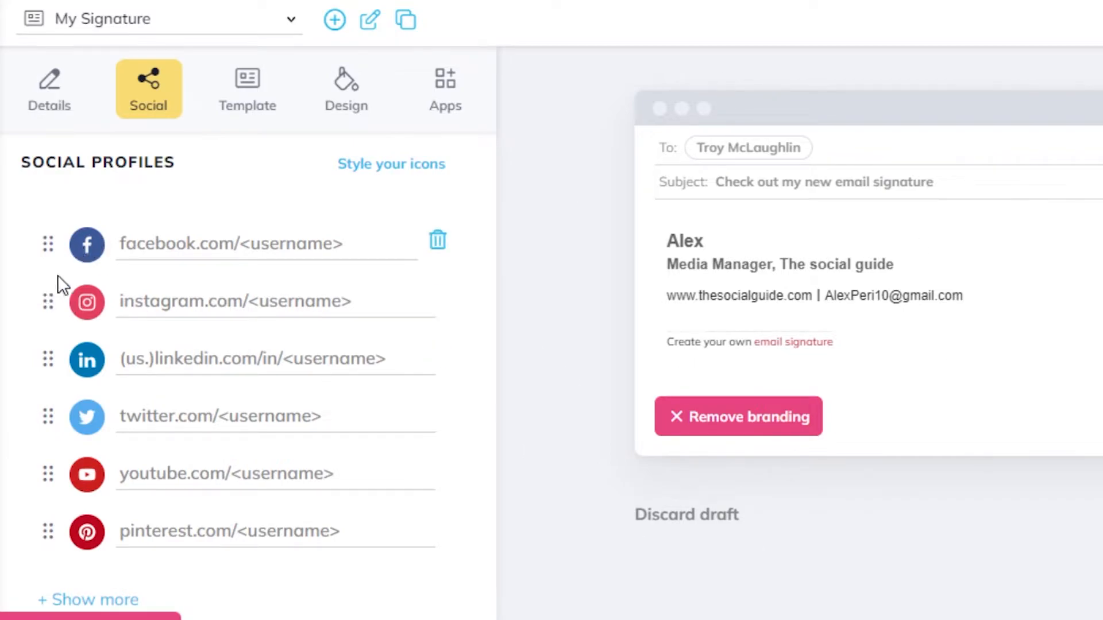
Leave the YouTube, Facebook and Twitter links empty and open the Design font and colour settings.
{"action": "mouse_move", "coordinate": [155, 431]}
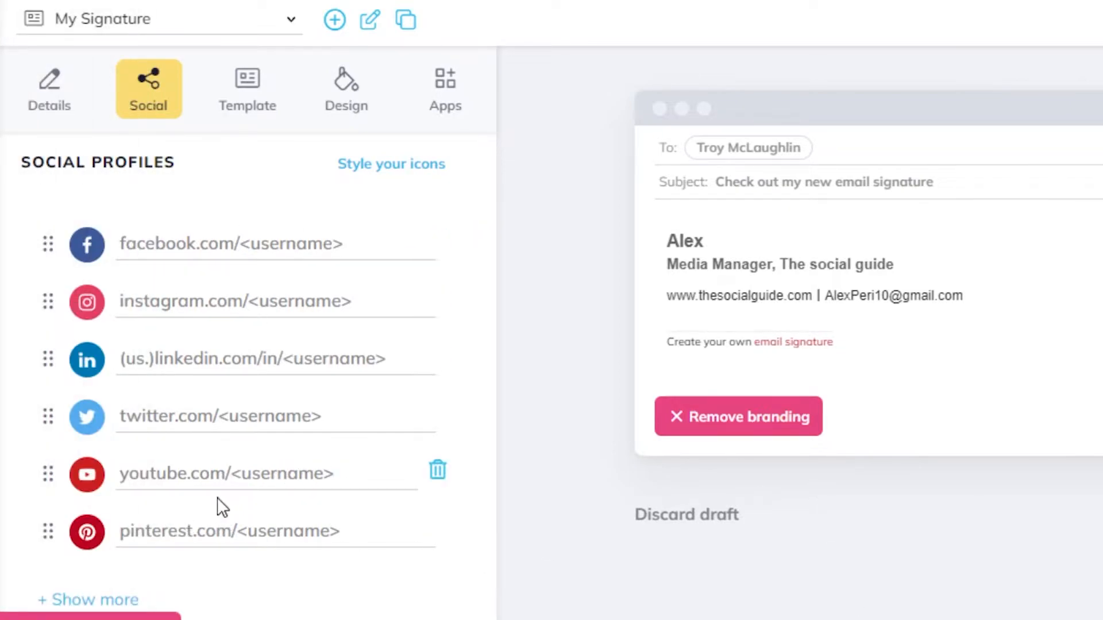
{"action": "left_click", "coordinate": [235, 482]}
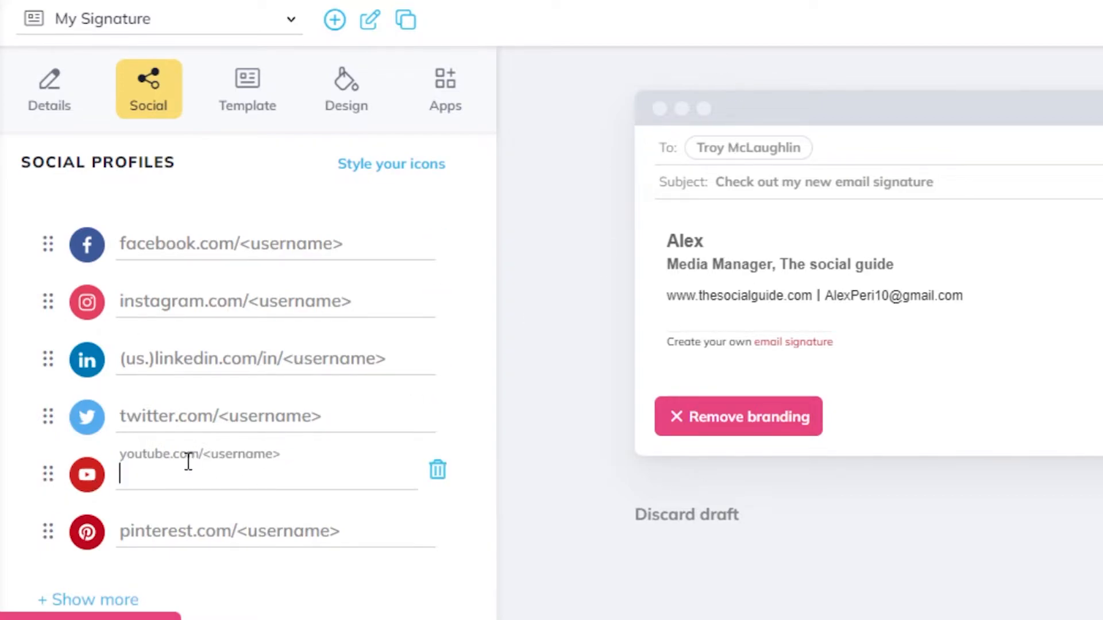
{"action": "left_click", "coordinate": [190, 239]}
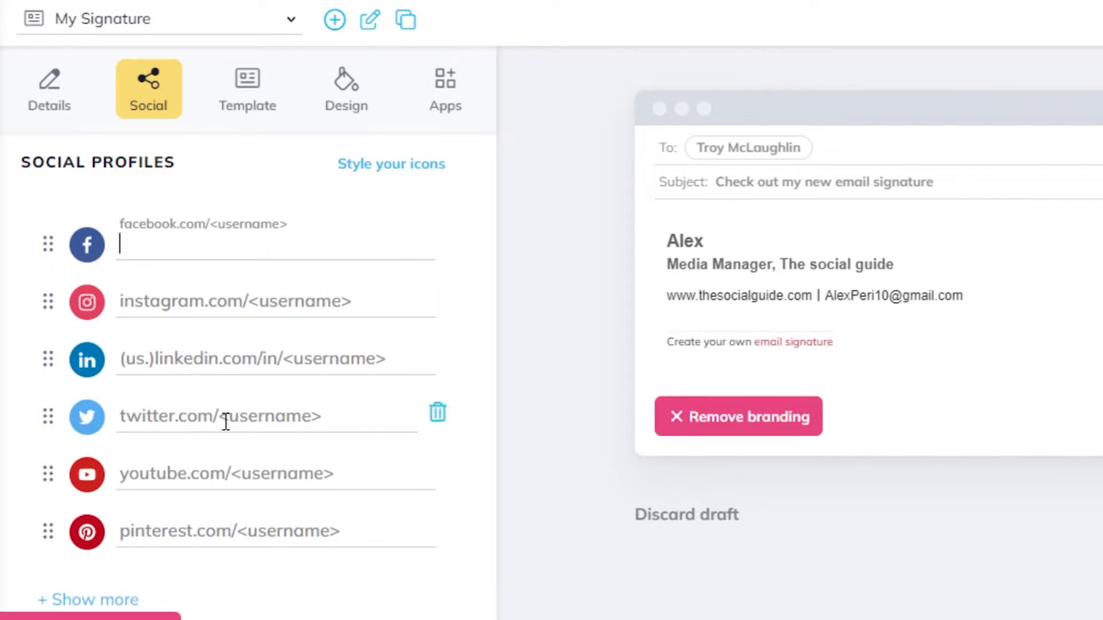
{"action": "left_click", "coordinate": [136, 405]}
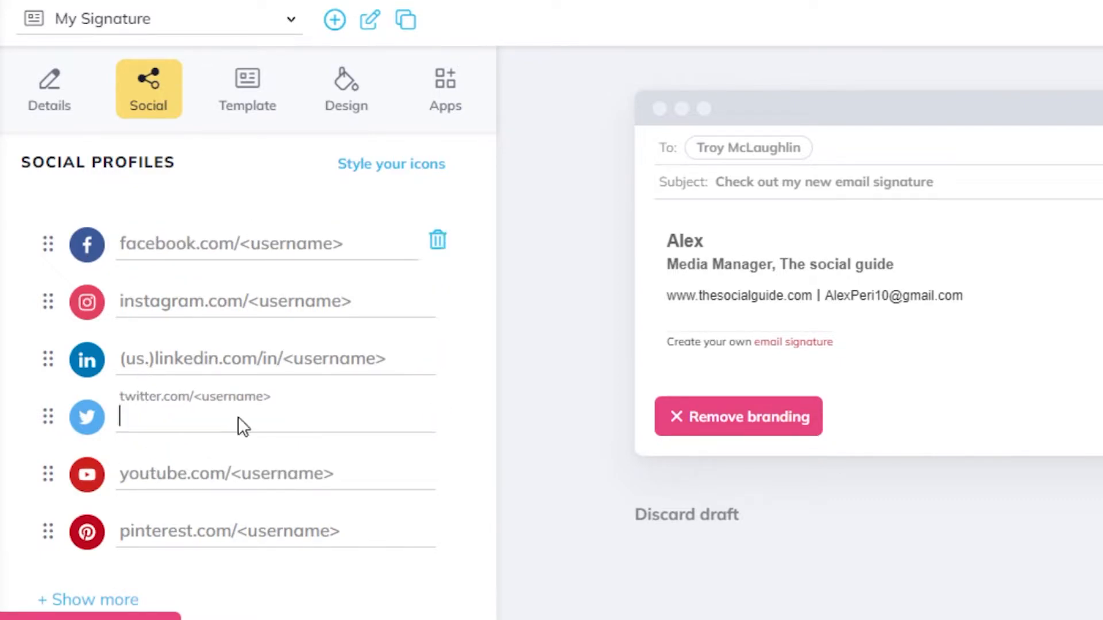
{"action": "left_click", "coordinate": [377, 168]}
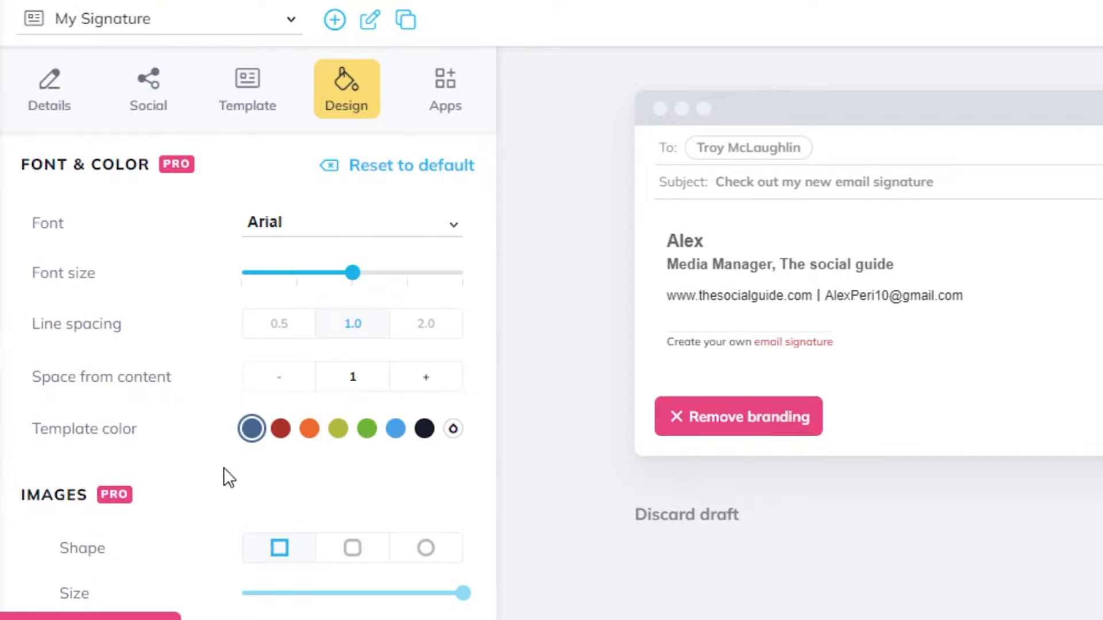
Browse the Template and Design tabs, then switch to the Apps tab.
{"action": "left_click", "coordinate": [189, 83]}
{"action": "left_click", "coordinate": [264, 81]}
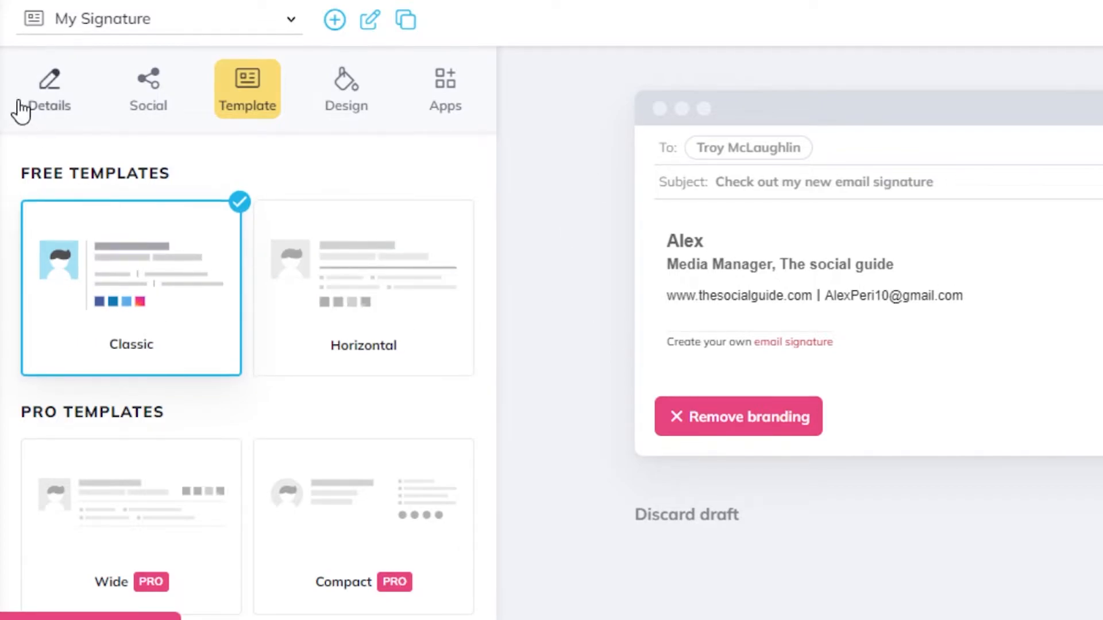
{"action": "left_click", "coordinate": [342, 102]}
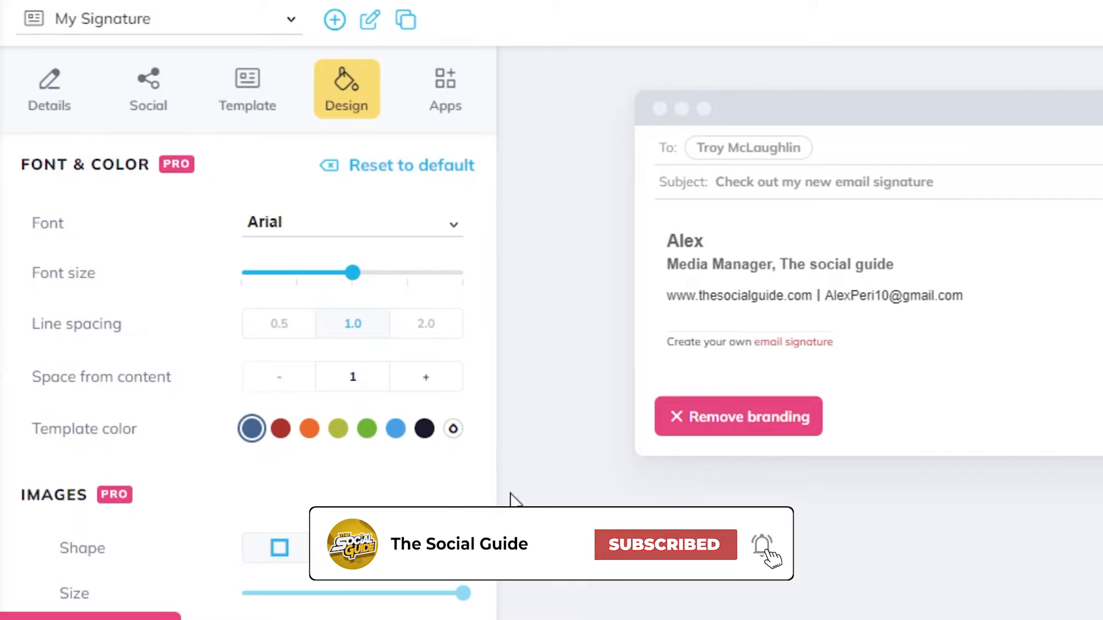
{"action": "left_click", "coordinate": [444, 107]}
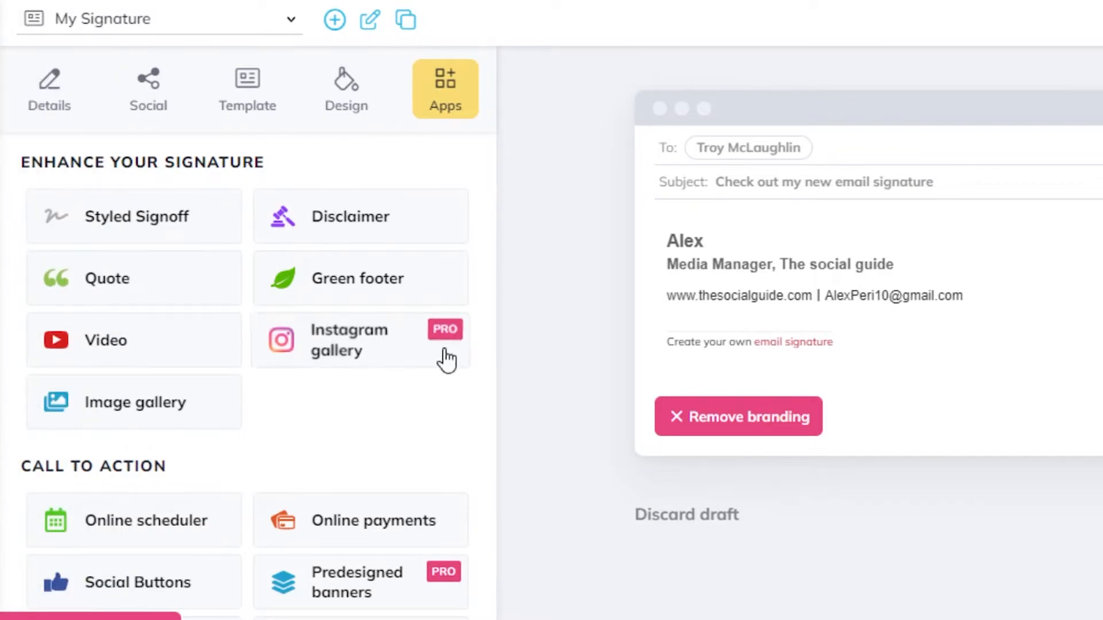
Preview the image gallery app, then open the Video app's YouTube dialog.
{"action": "left_click", "coordinate": [86, 403]}
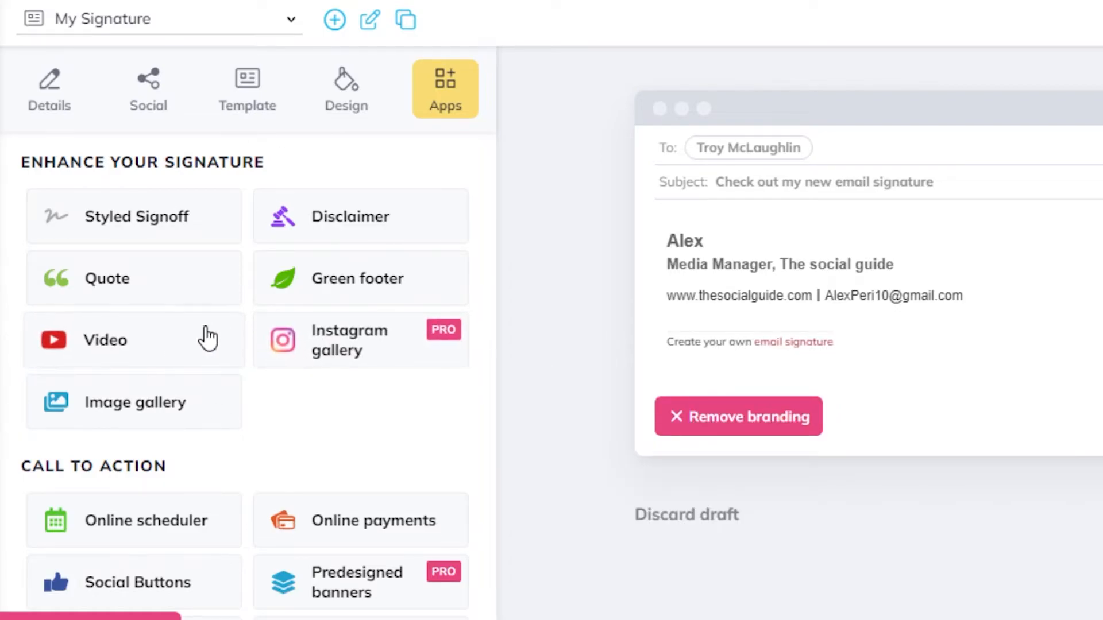
{"action": "left_click", "coordinate": [167, 340]}
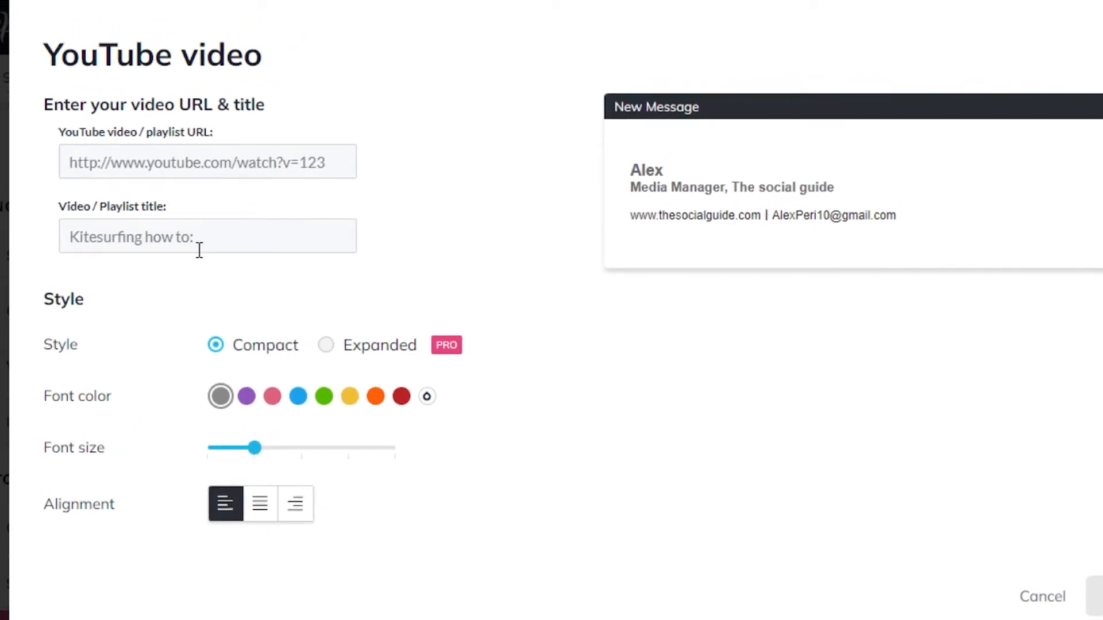
Add the YouTube video 'How to Earn Ethereum for FREE' in Compact style.
{"action": "left_click", "coordinate": [118, 161]}
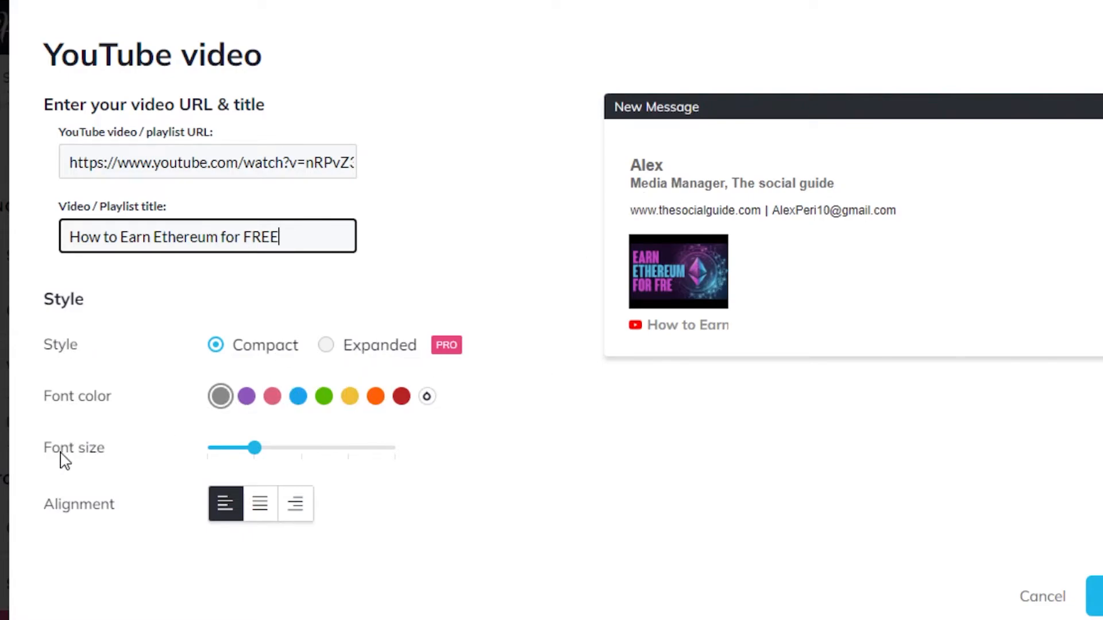
{"action": "left_click", "coordinate": [1094, 596]}
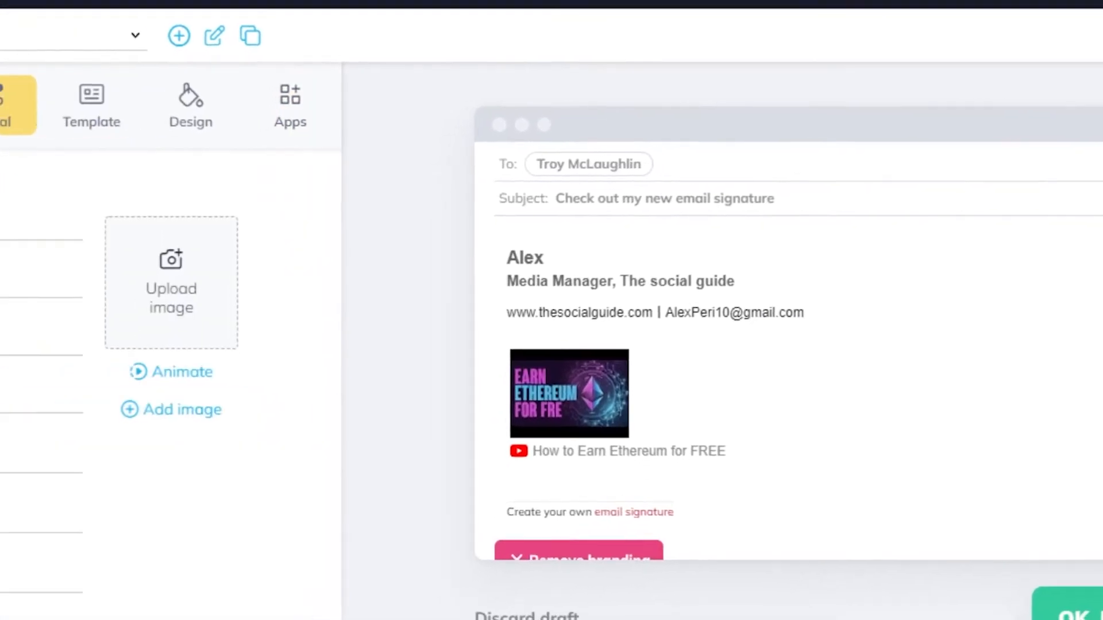
Enter the corrected phone number on the Details tab and finish editing the signature.
{"action": "left_click", "coordinate": [89, 367]}
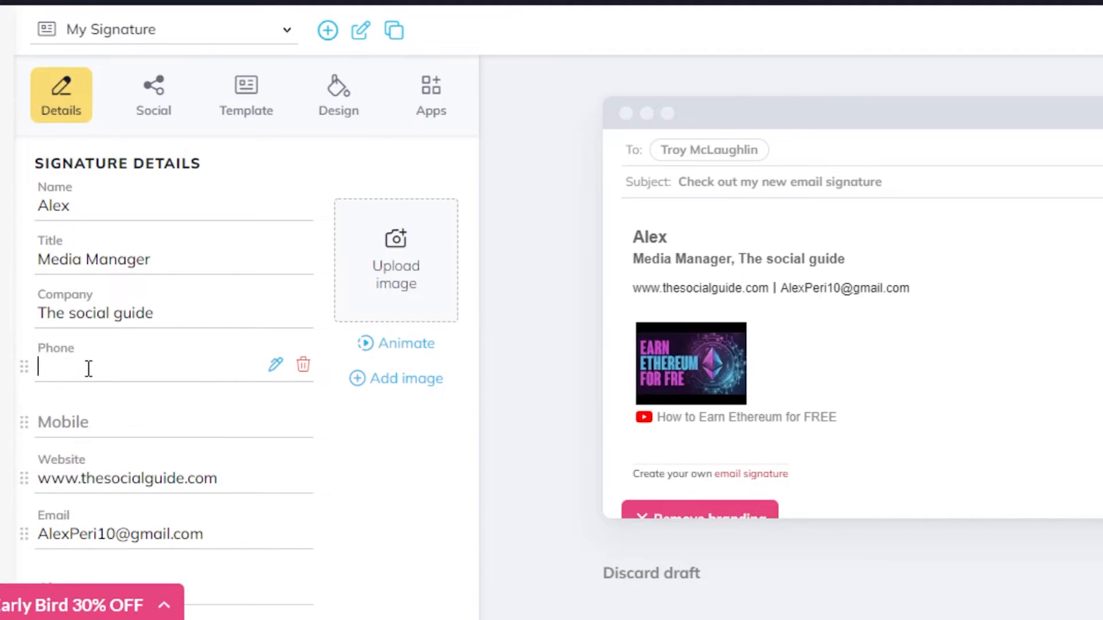
{"action": "key", "text": "BackSpace"}
{"action": "key", "text": "BackSpace"}
{"action": "key", "text": "BackSpace"}
{"action": "key", "text": "BackSpace"}
{"action": "key", "text": "BackSpace"}
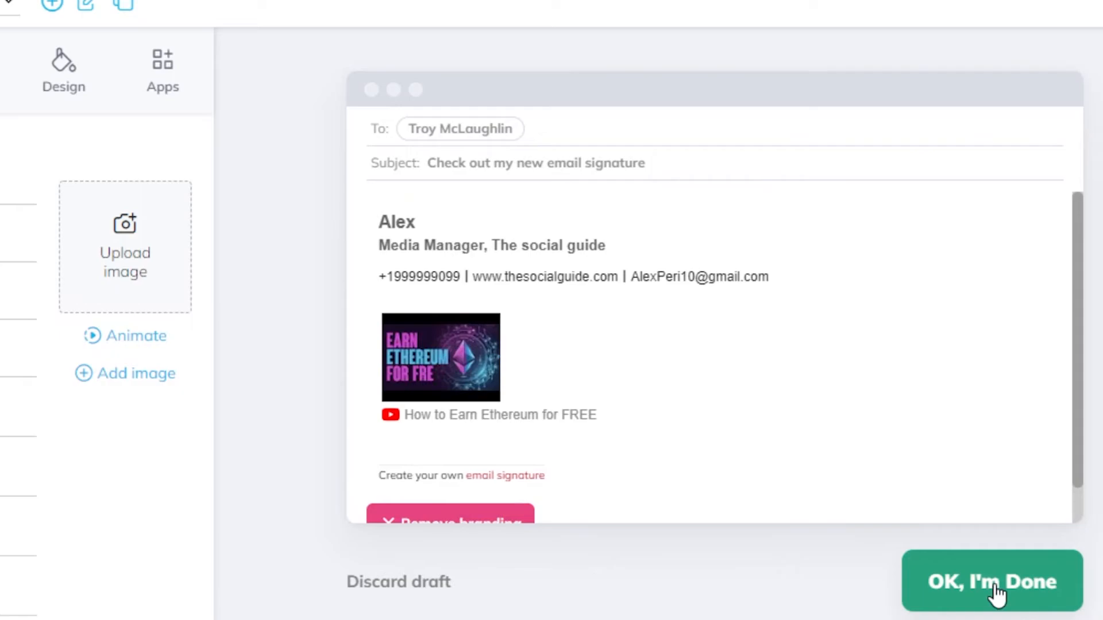
{"action": "left_click", "coordinate": [996, 592]}
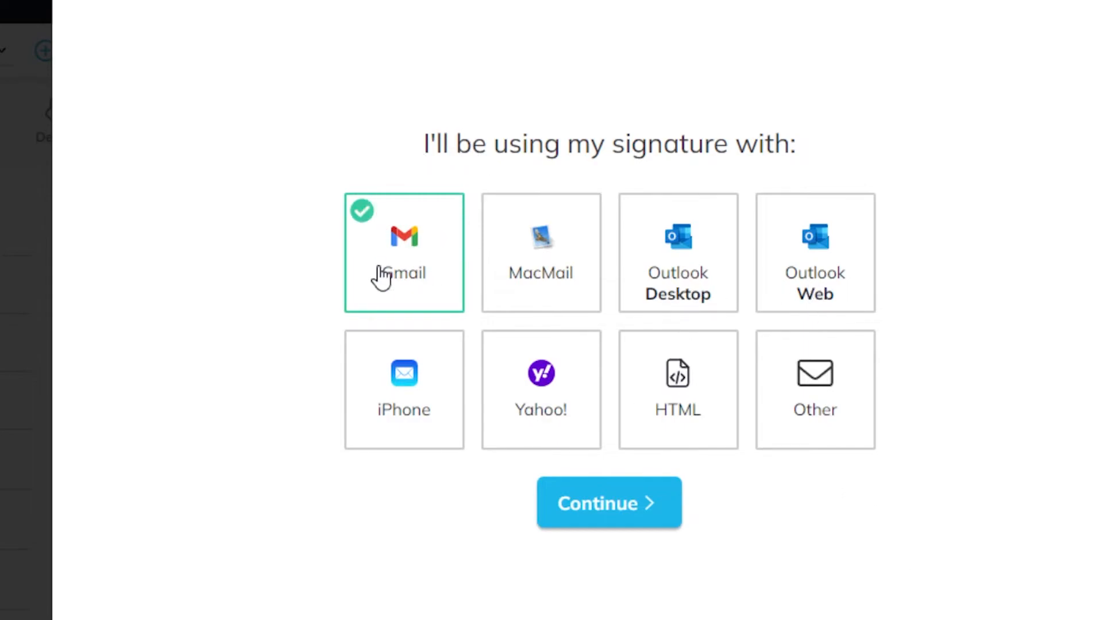
Confirm Gmail as the email client, review the Add to your email panel, then close it.
{"action": "left_click", "coordinate": [613, 514]}
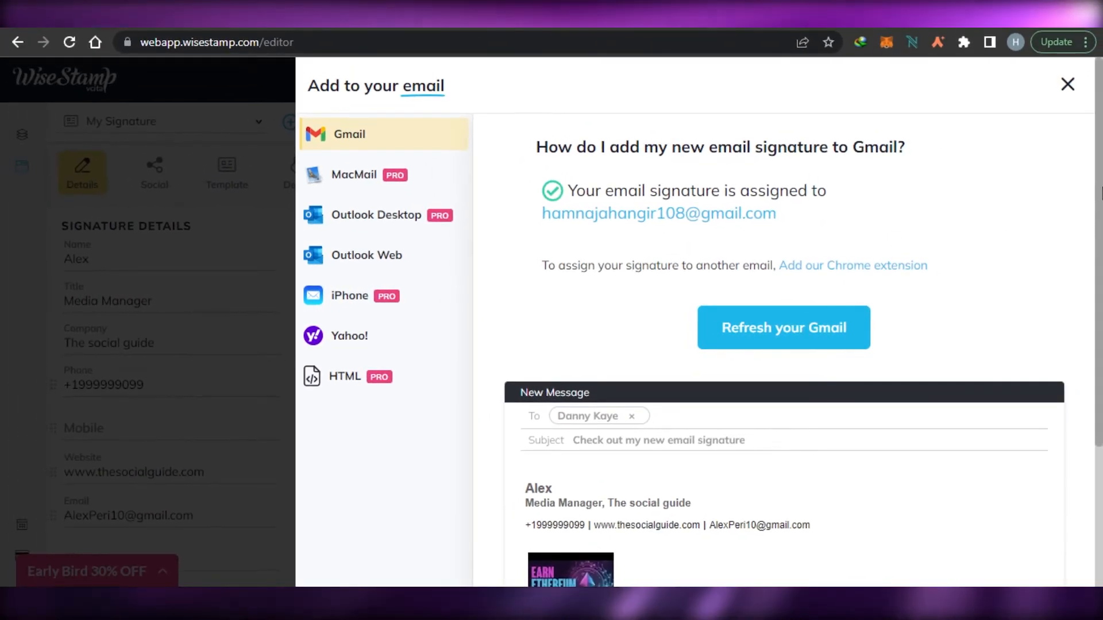
{"action": "scroll", "coordinate": [927, 231], "scroll_direction": "down", "scroll_amount": 3}
{"action": "scroll", "coordinate": [1100, 180], "scroll_direction": "up", "scroll_amount": 3}
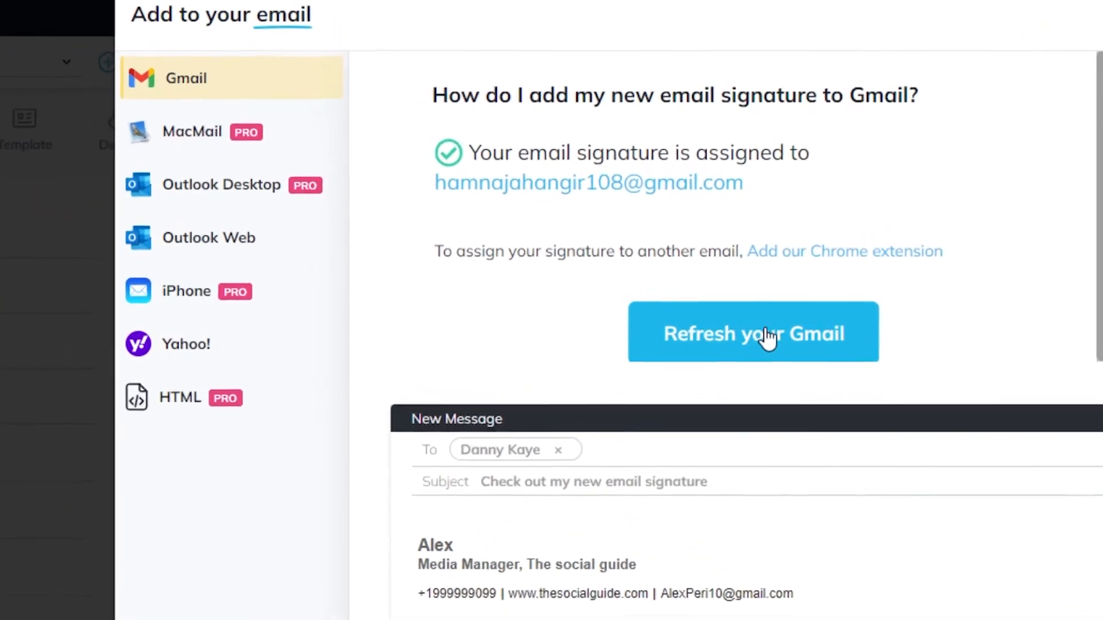
{"action": "scroll", "coordinate": [707, 344], "scroll_direction": "down", "scroll_amount": 5}
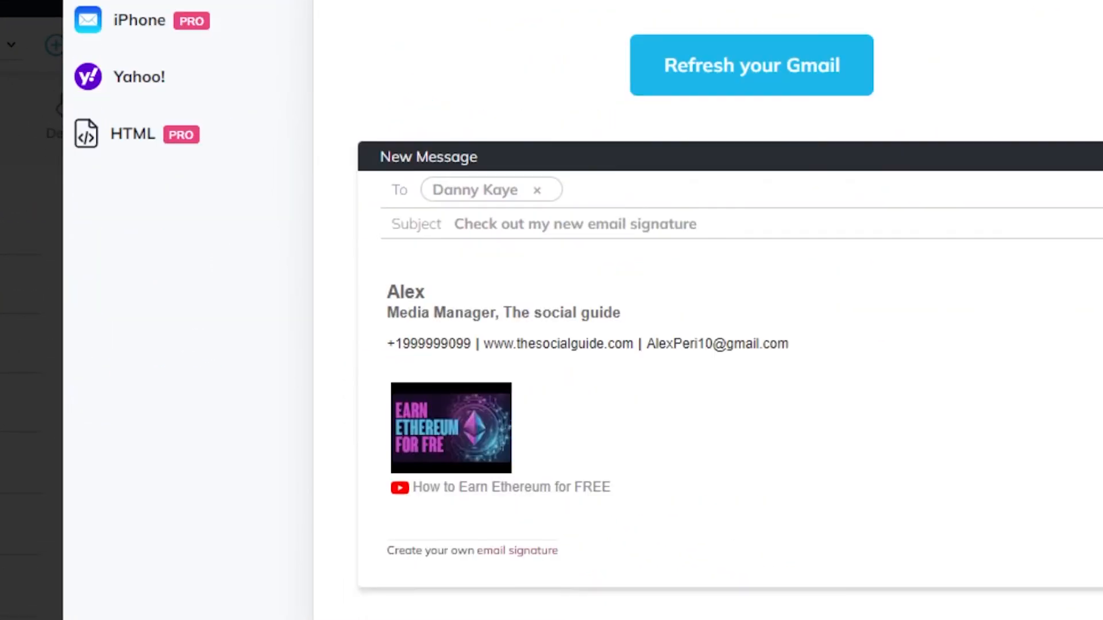
{"action": "scroll", "coordinate": [707, 345], "scroll_direction": "up", "scroll_amount": 1}
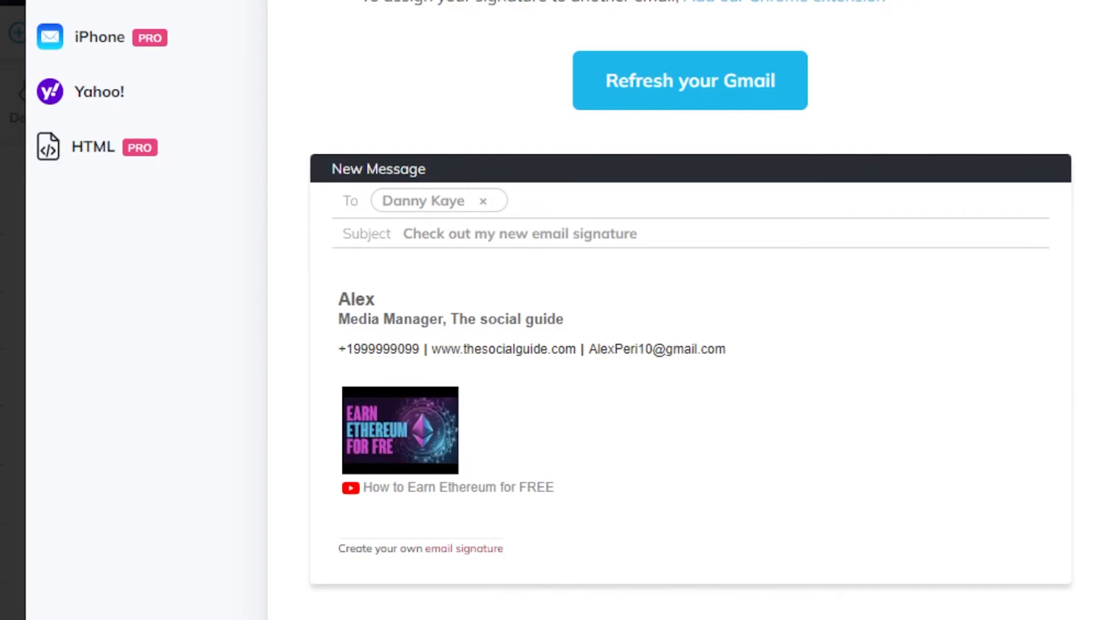
{"action": "scroll", "coordinate": [707, 345], "scroll_direction": "up", "scroll_amount": 4}
{"action": "scroll", "coordinate": [706, 344], "scroll_direction": "down", "scroll_amount": 5}
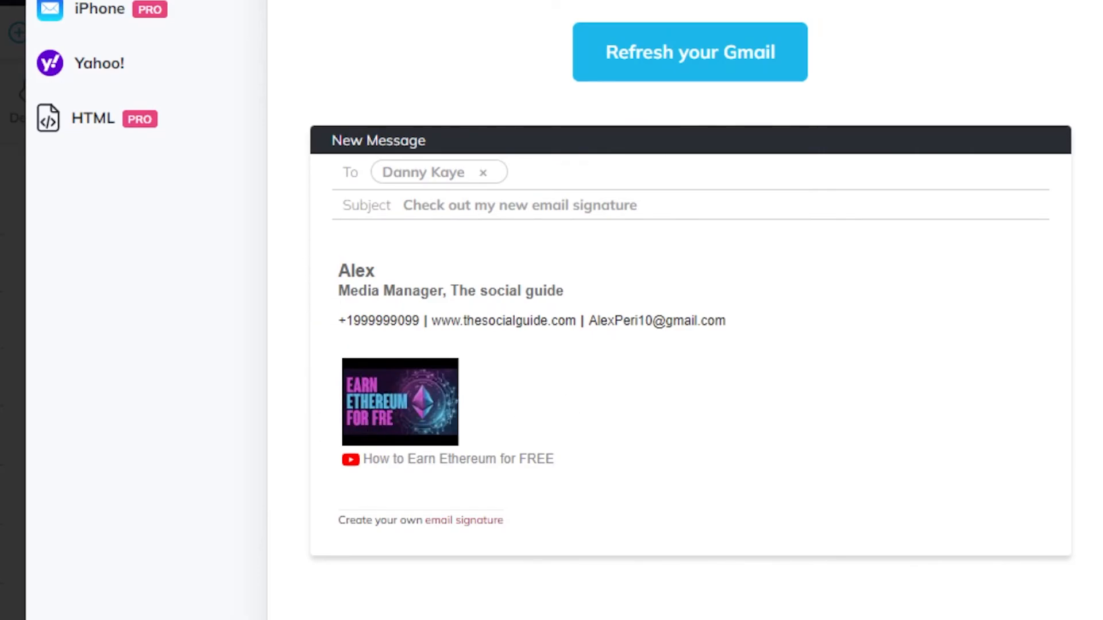
{"action": "scroll", "coordinate": [689, 310], "scroll_direction": "up", "scroll_amount": 5}
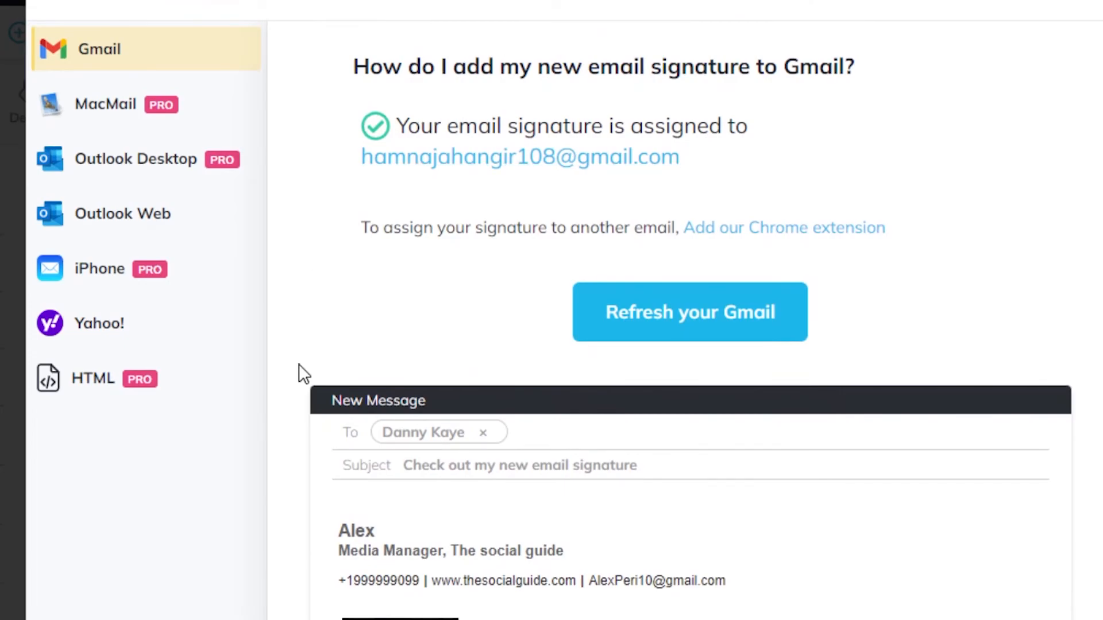
{"action": "scroll", "coordinate": [304, 375], "scroll_direction": "down", "scroll_amount": 5}
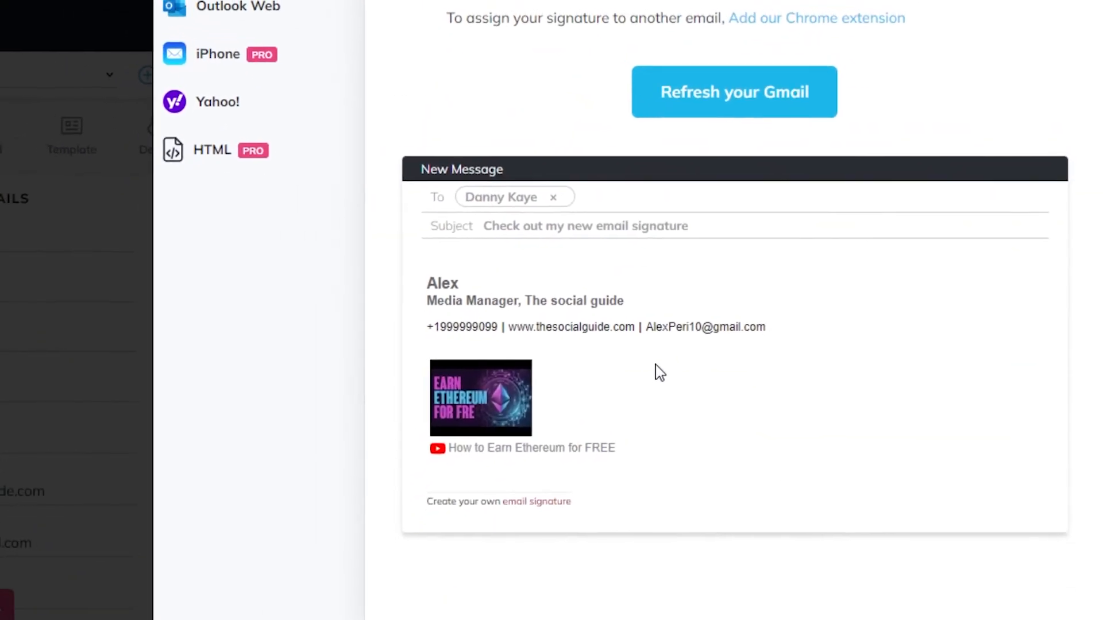
{"action": "scroll", "coordinate": [736, 348], "scroll_direction": "up", "scroll_amount": 3}
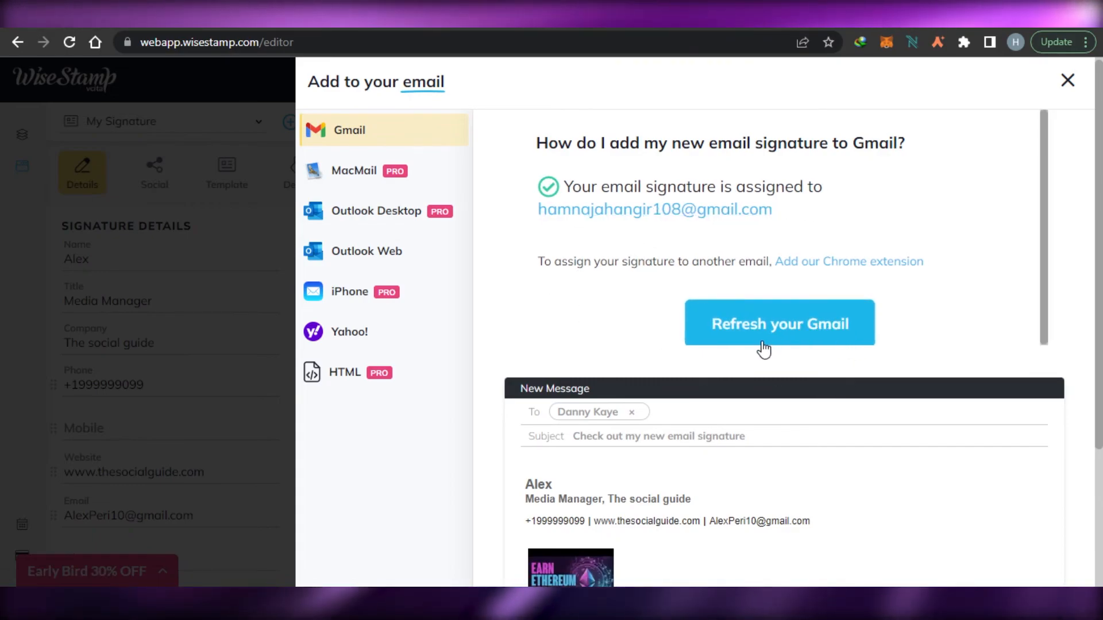
{"action": "left_click", "coordinate": [1068, 82]}
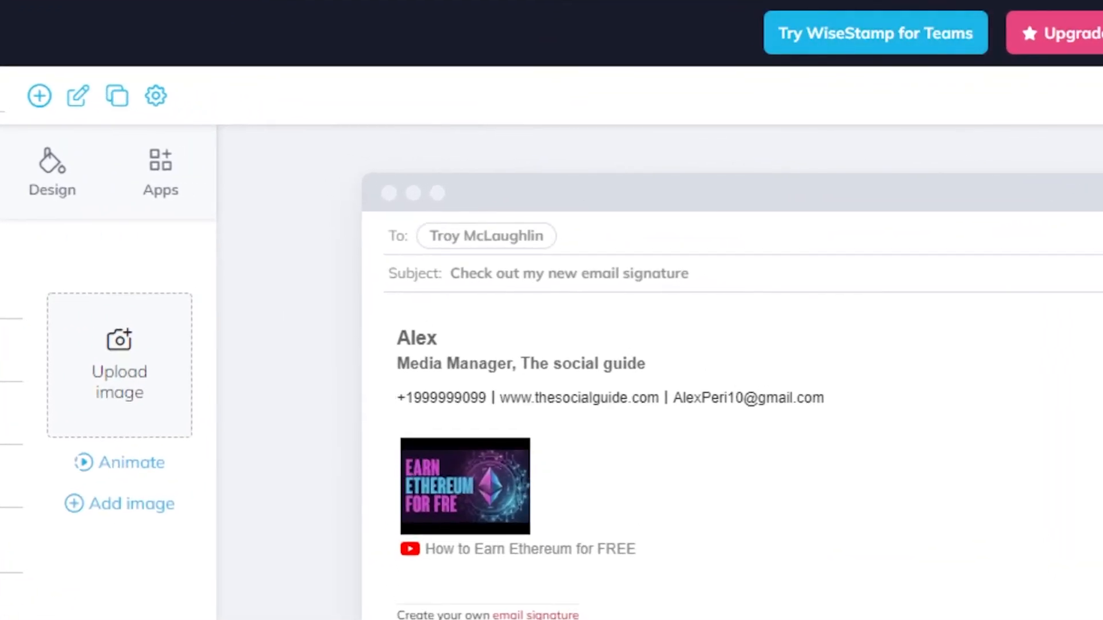
From My Signatures, reopen My Signature in the editor and dismiss the Early Bird discount popup.
{"action": "left_click", "coordinate": [26, 140]}
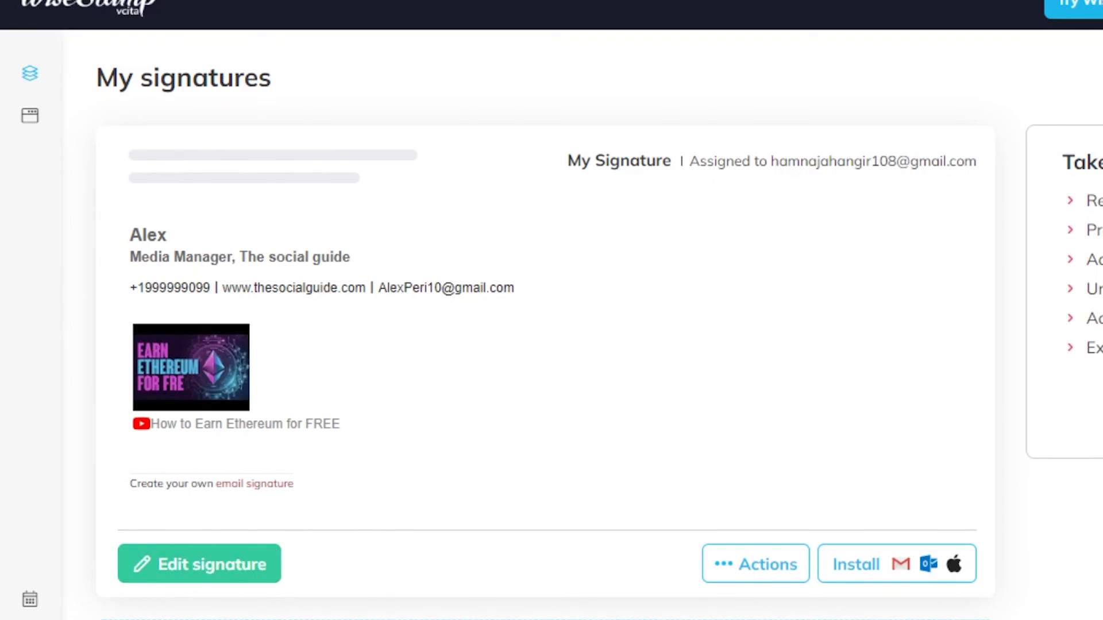
{"action": "scroll", "coordinate": [925, 316], "scroll_direction": "down", "scroll_amount": 2}
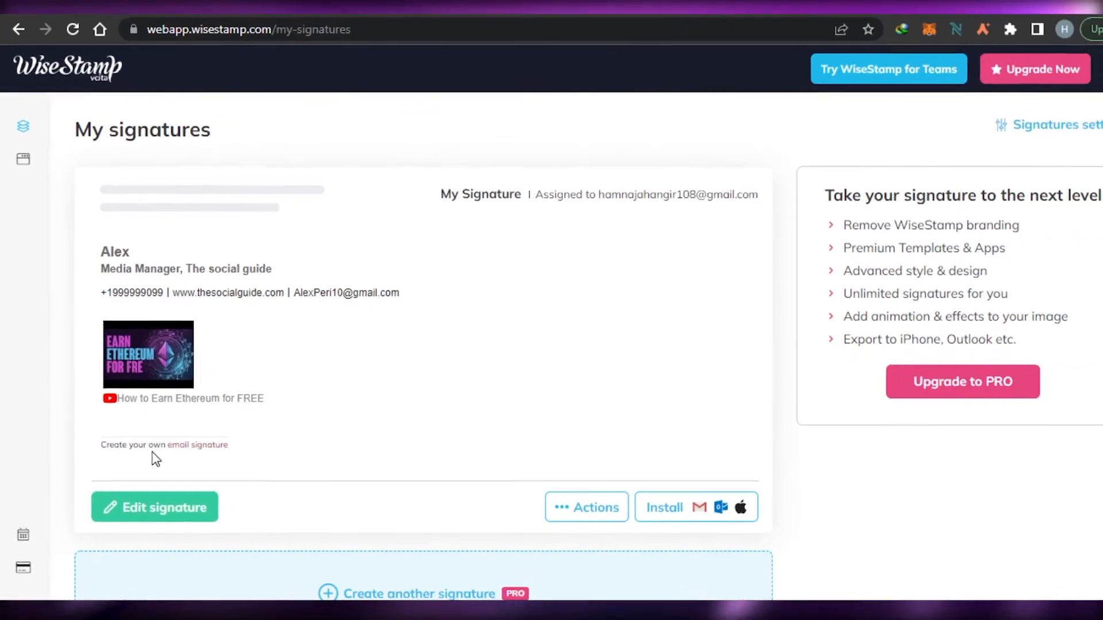
{"action": "left_click", "coordinate": [181, 509]}
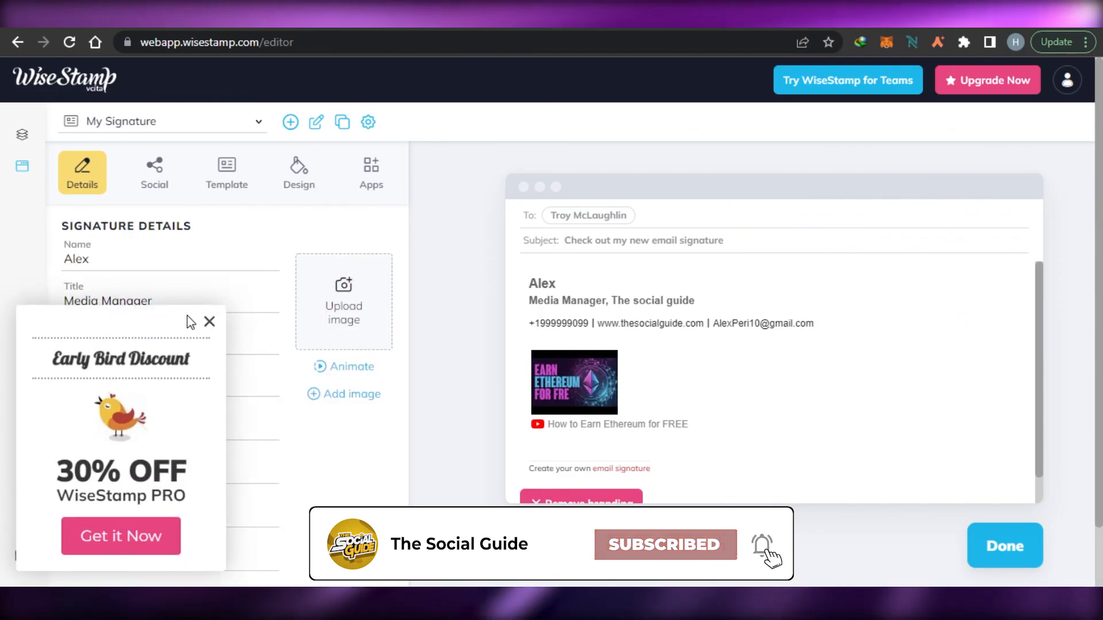
{"action": "left_click", "coordinate": [209, 322]}
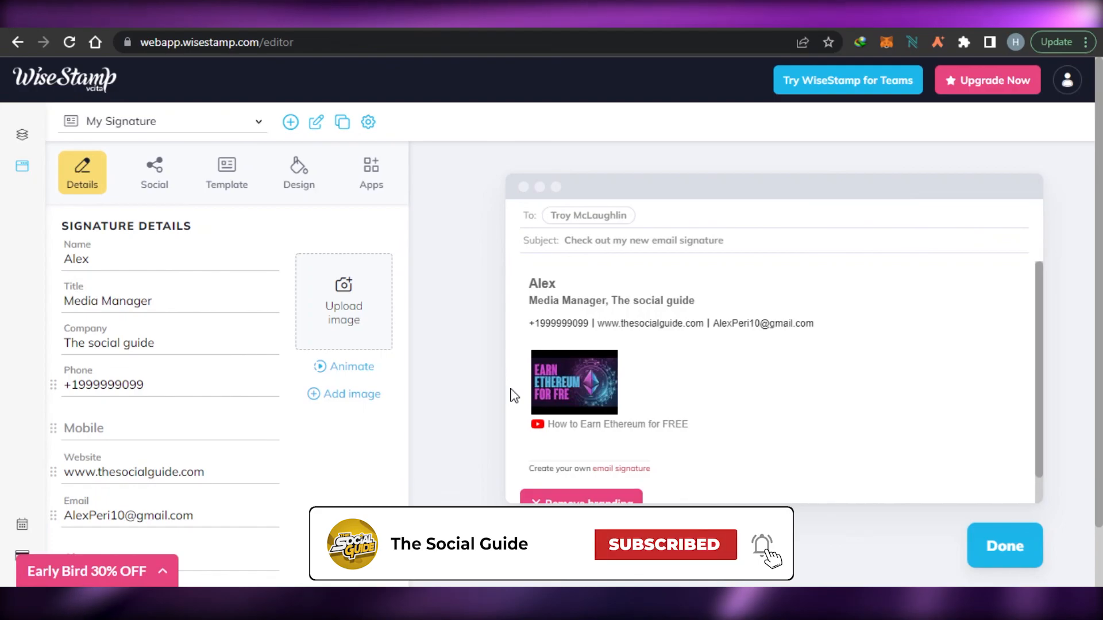